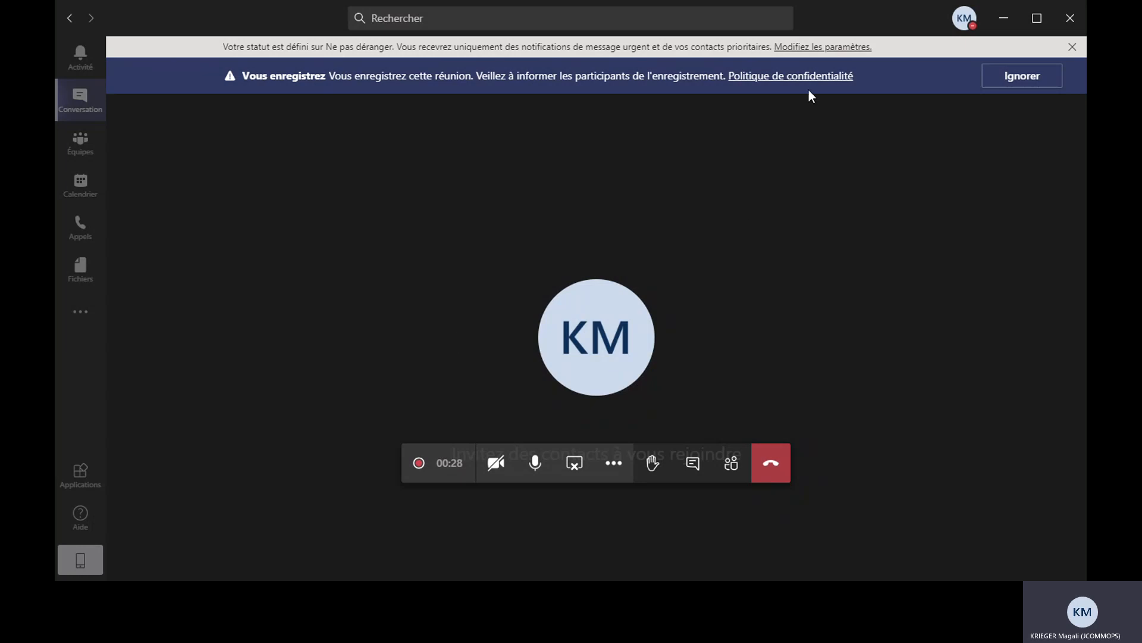
# Switch from the Teams meeting to Chrome, load oceansites.jcommops.org and minimize the floating call window
pyautogui.click(1003, 18)
pyautogui.click(244, 42)
pyautogui.write('oceansites')
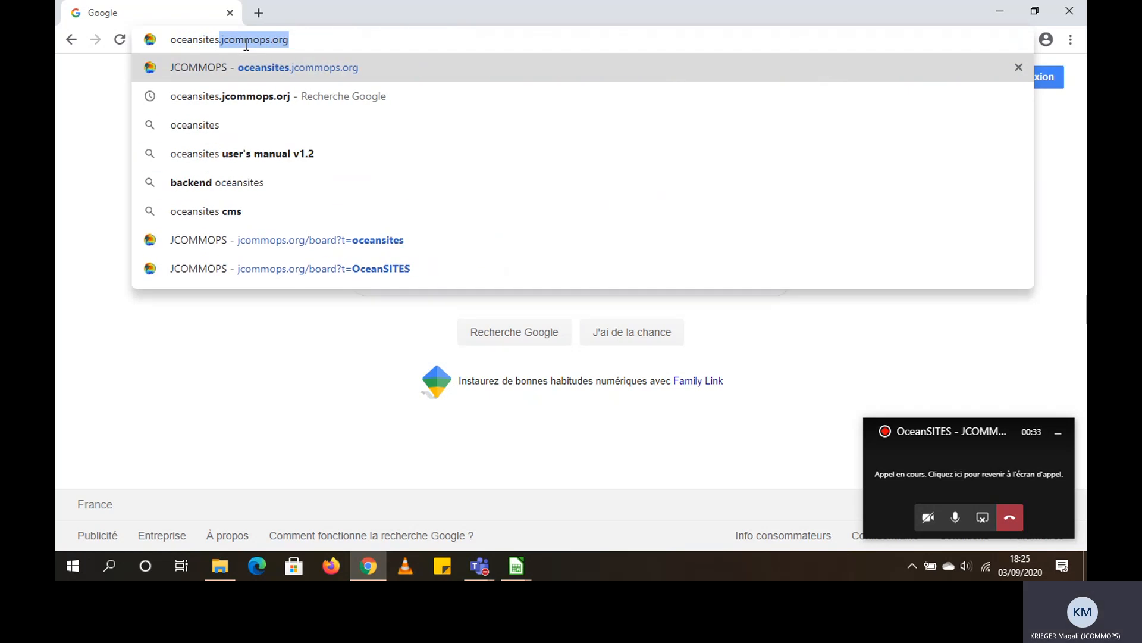
pyautogui.press('BackSpace')
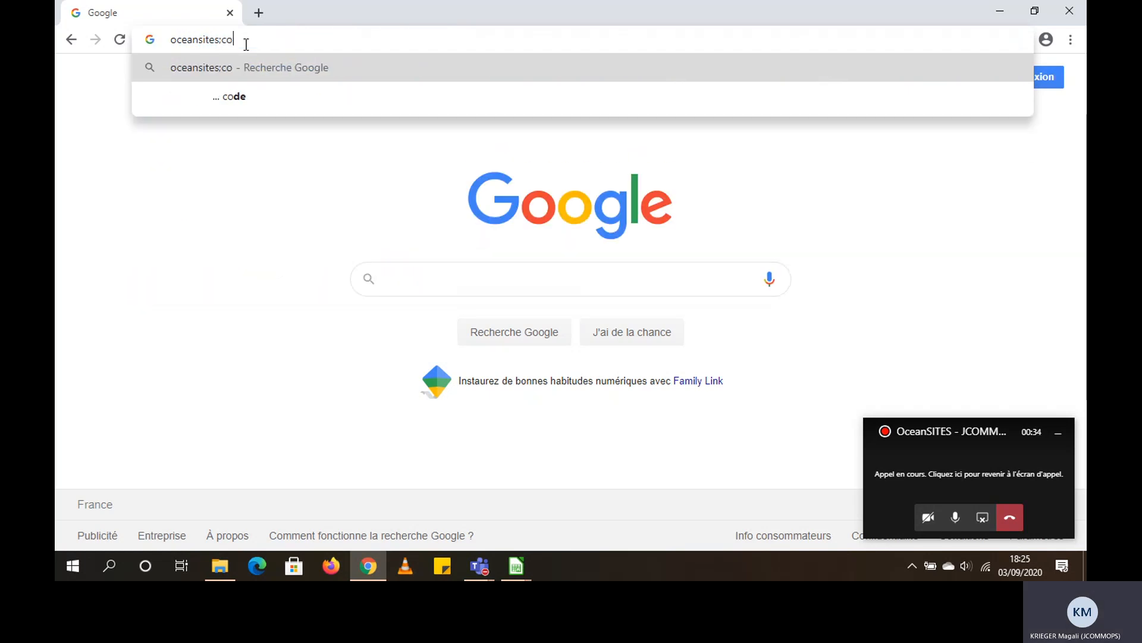
pyautogui.write('.')
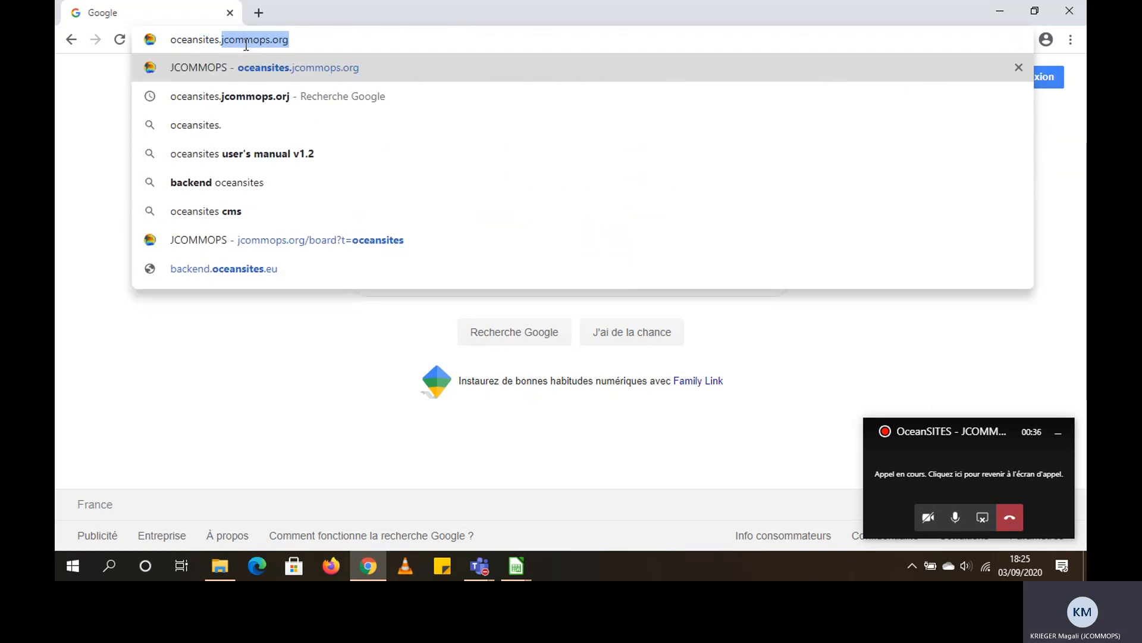
pyautogui.write('jcommops.org')
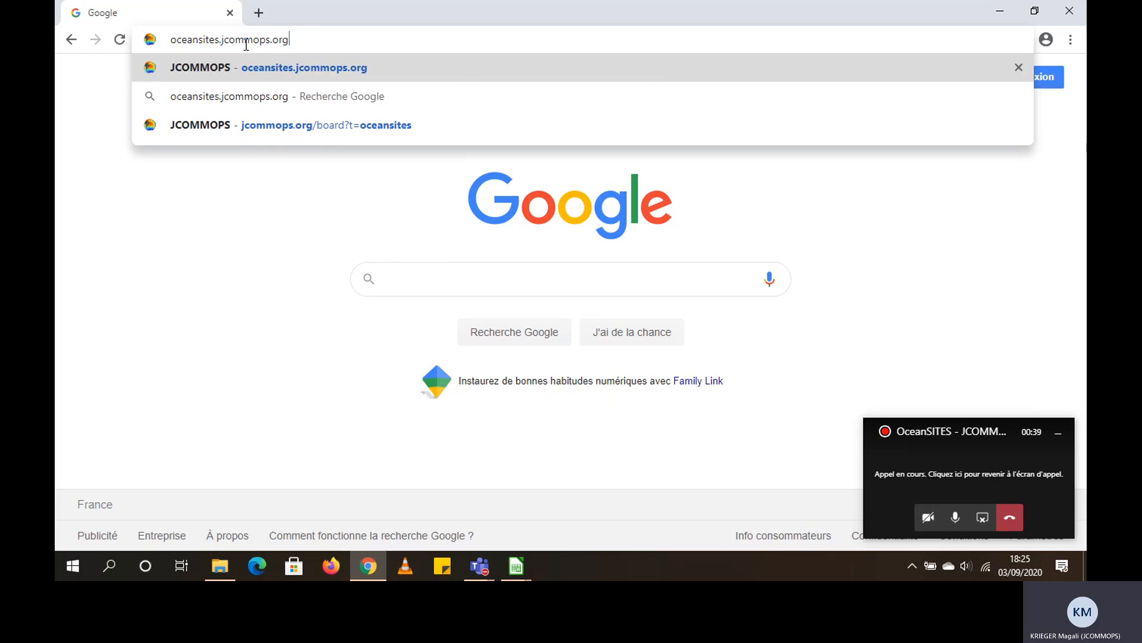
pyautogui.press('Return')
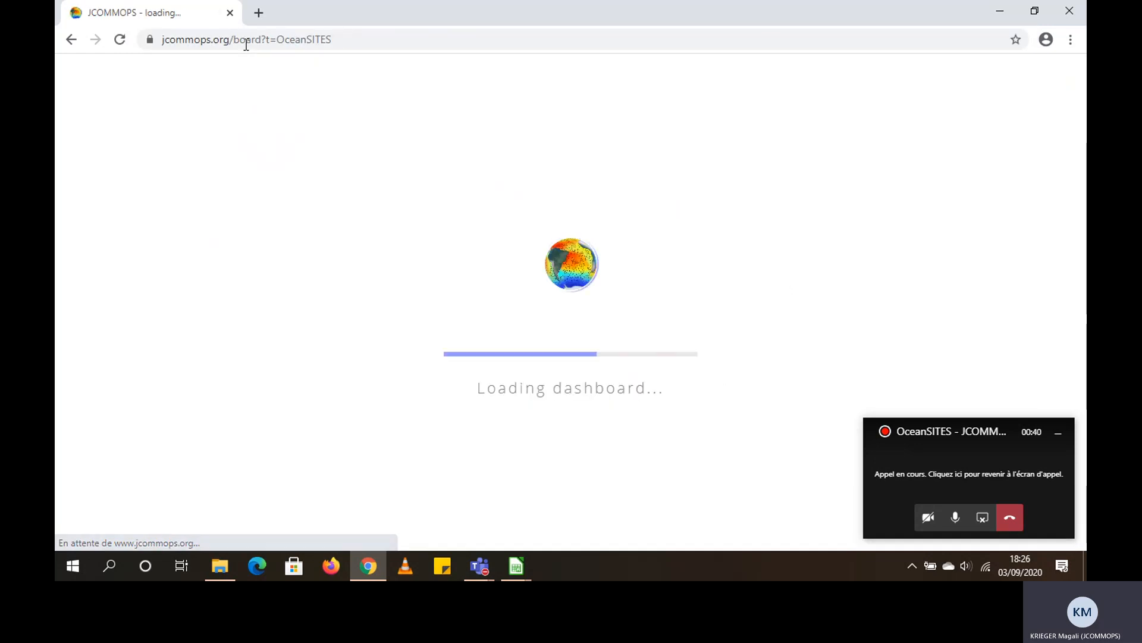
pyautogui.click(1059, 436)
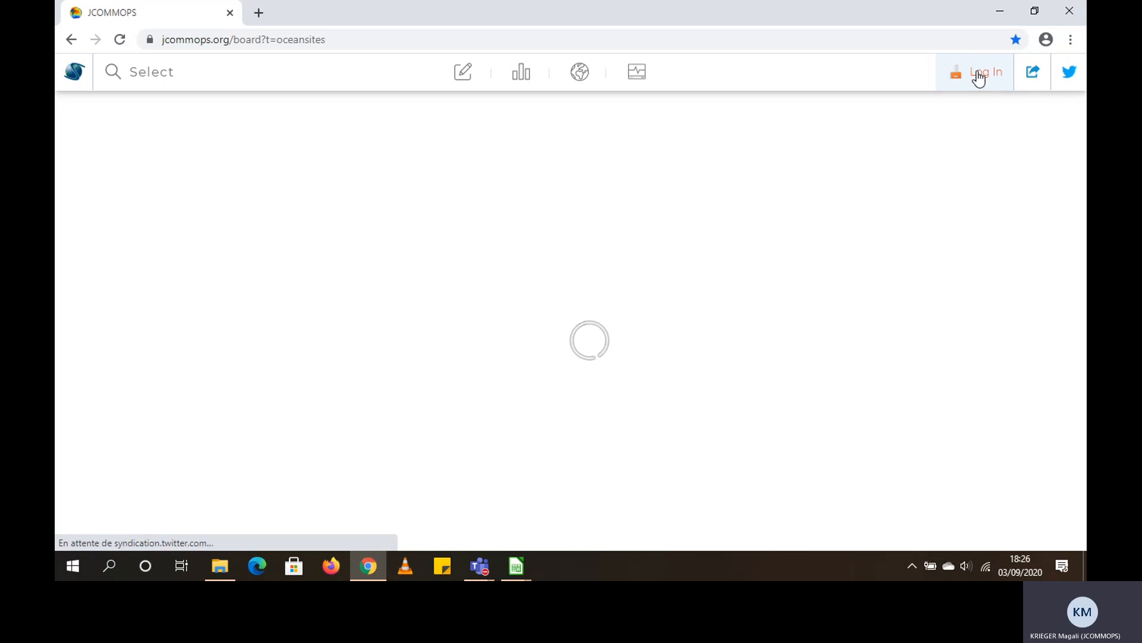
# Log in to the JCOMMOPS dashboard with the account username and password
pyautogui.click(977, 76)
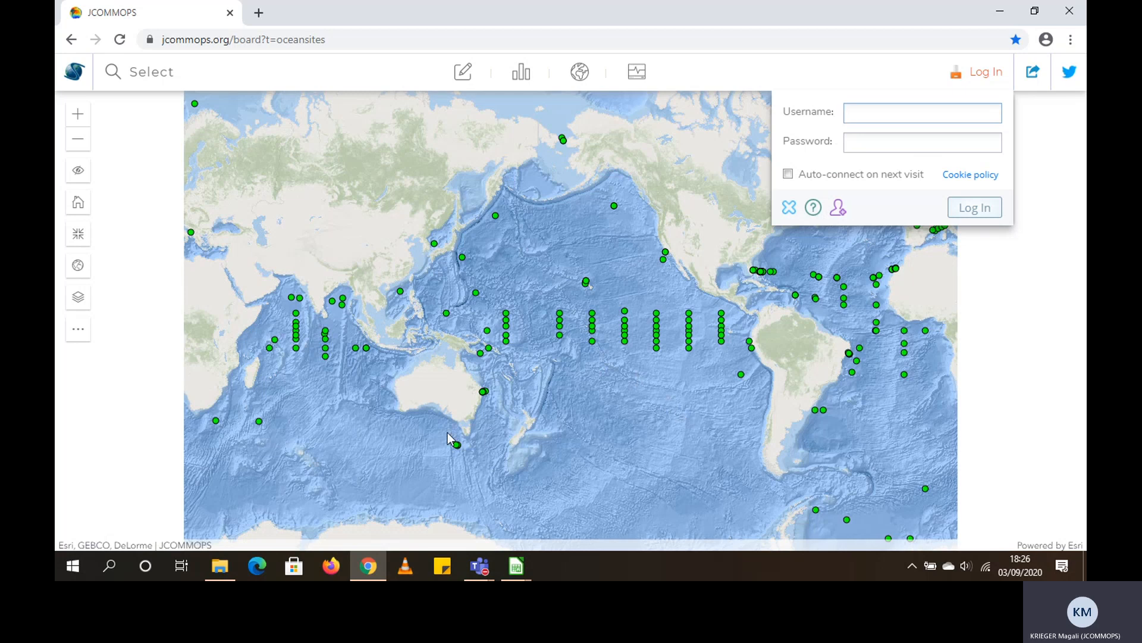
pyautogui.click(903, 112)
pyautogui.click(891, 145)
pyautogui.click(864, 142)
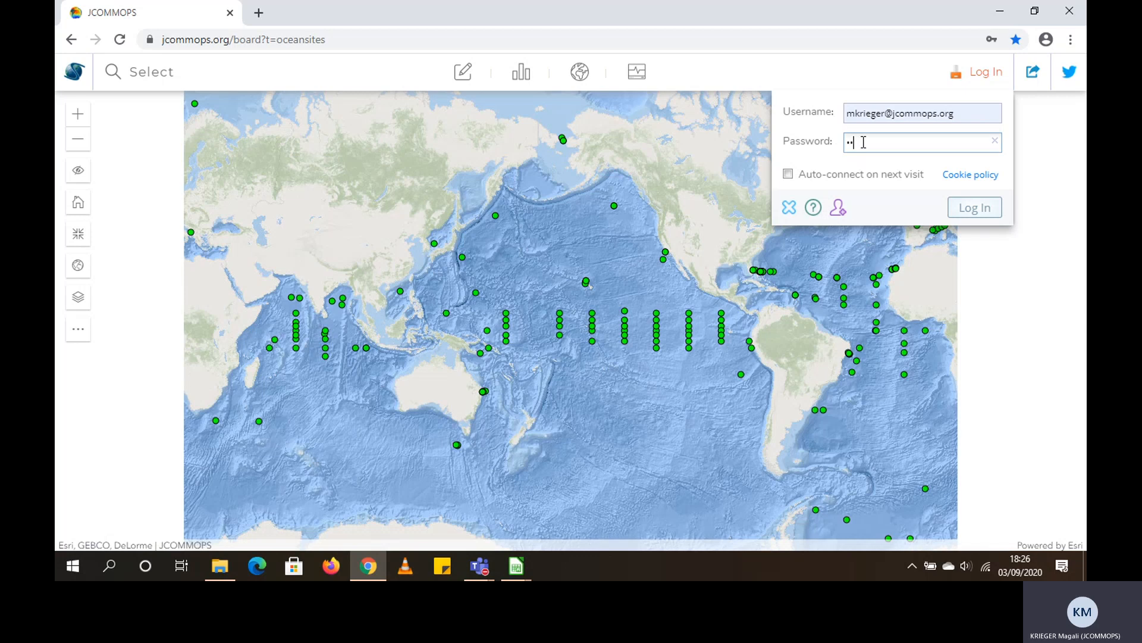
pyautogui.press('Return')
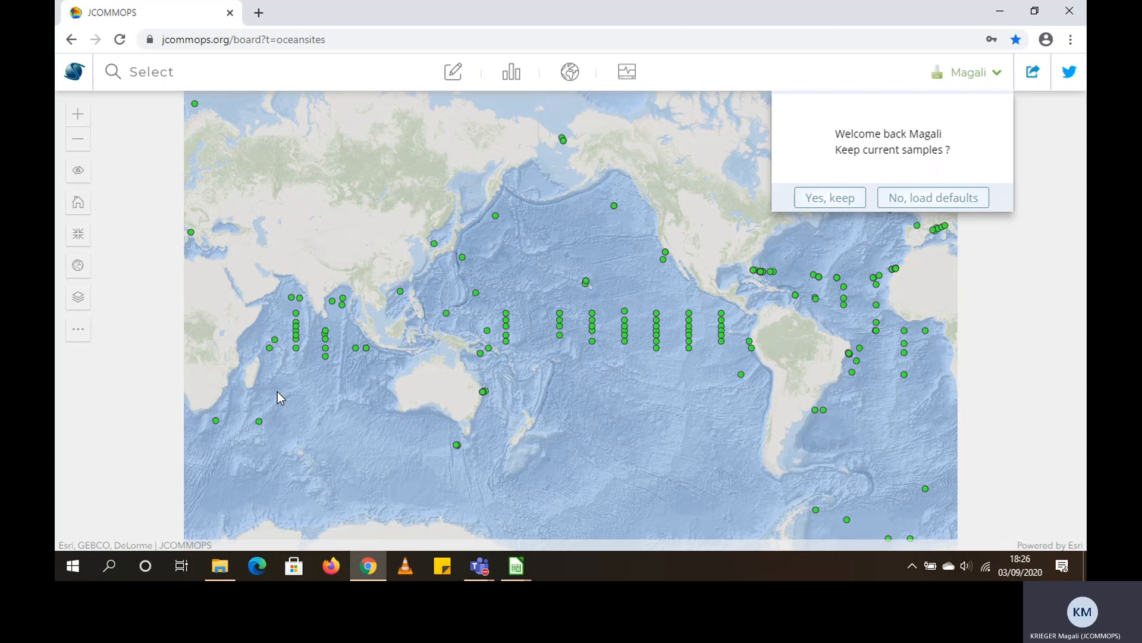
# Switch to LibreOffice Calc and review the PROGRAM, SITE and DEPLOYMENT_DATE columns in exemple_PAPA.xlsx, minimizing the spreadsheet when done
pyautogui.click(517, 566)
pyautogui.click(574, 520)
pyautogui.click(239, 209)
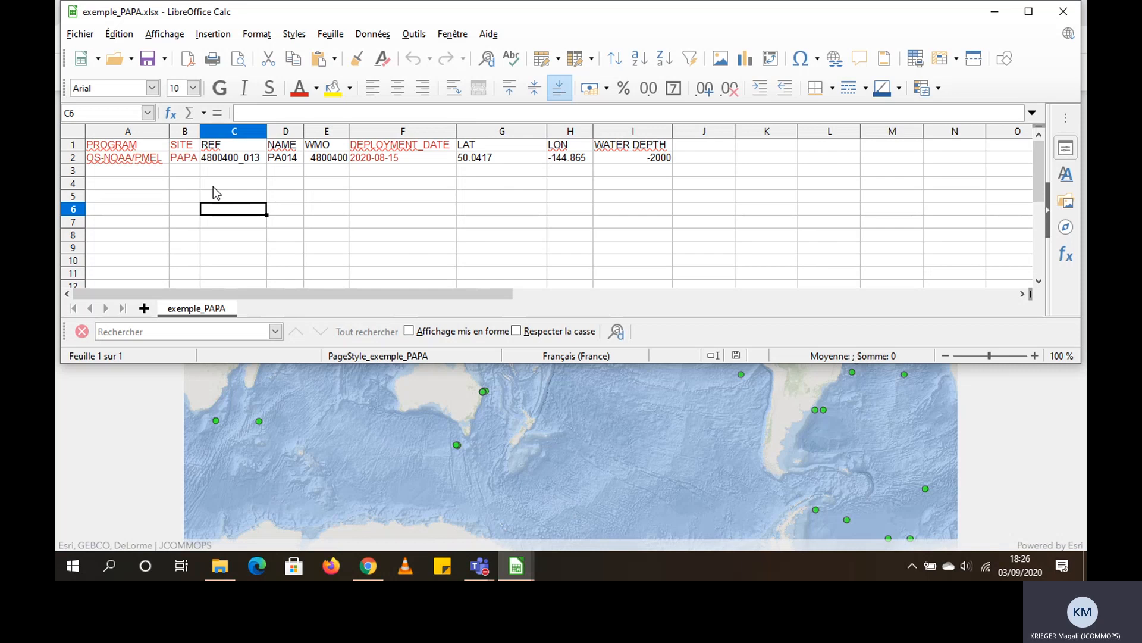
pyautogui.click(144, 147)
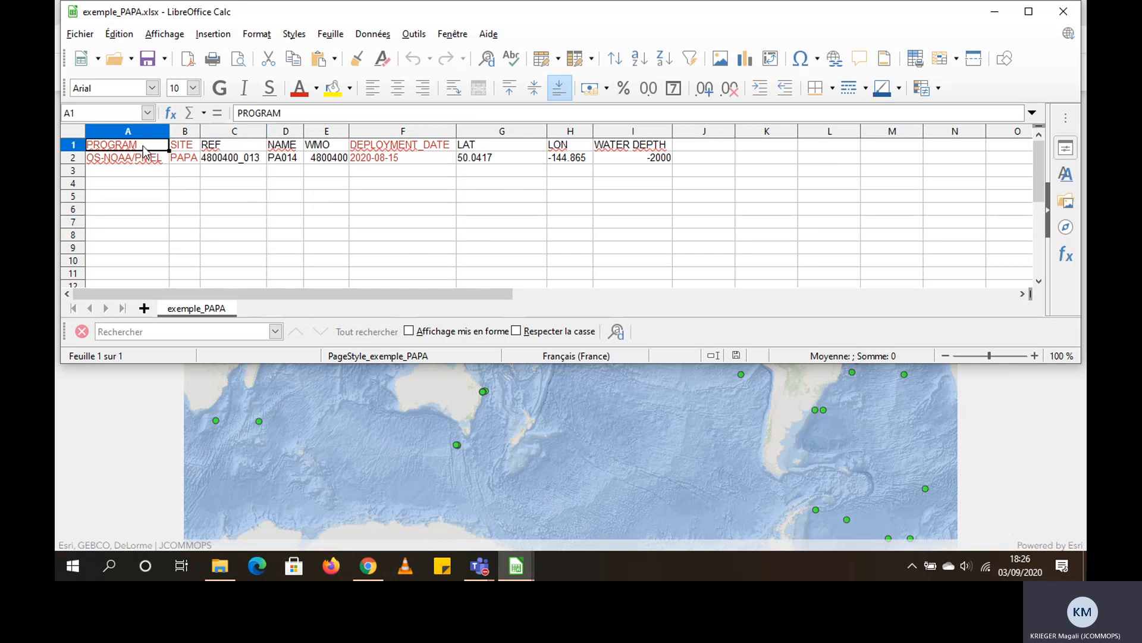
pyautogui.click(186, 149)
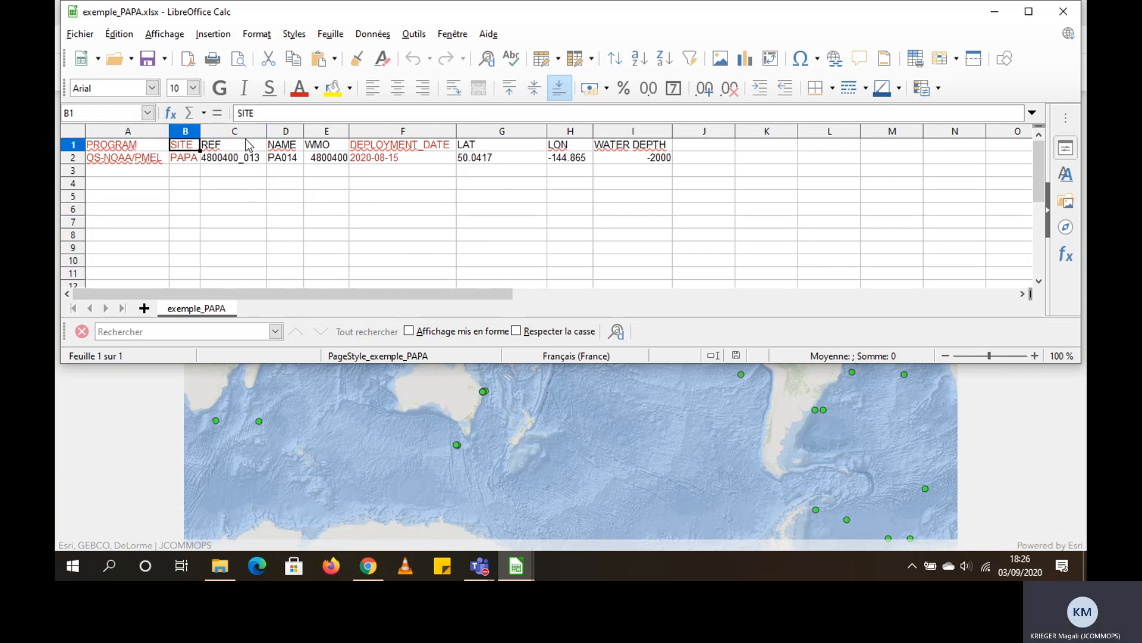
pyautogui.click(375, 148)
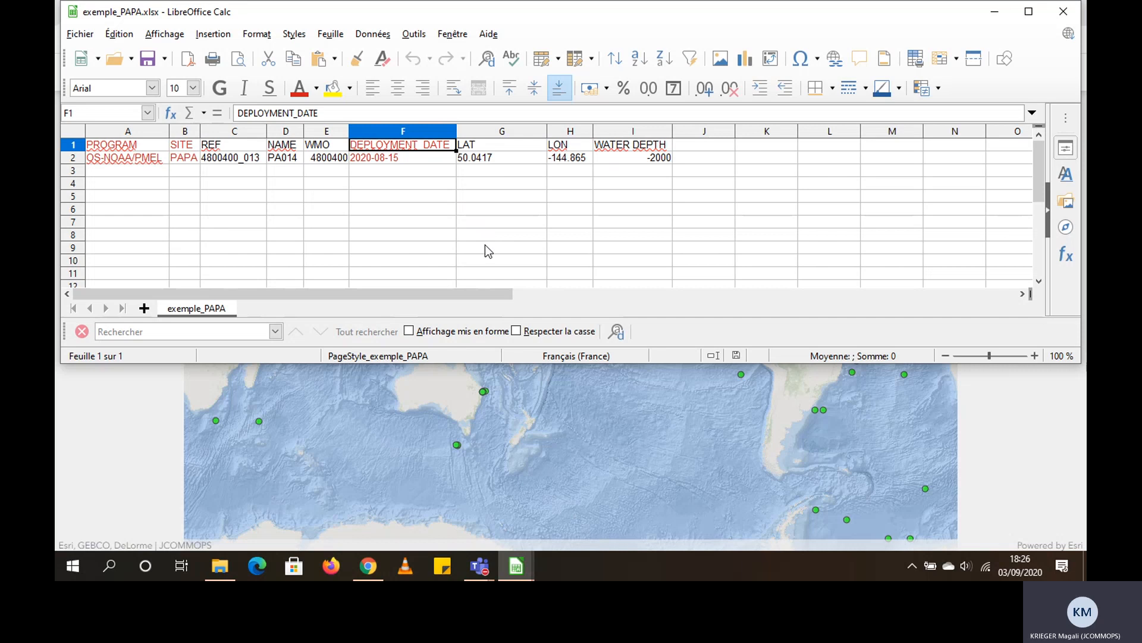
pyautogui.click(995, 15)
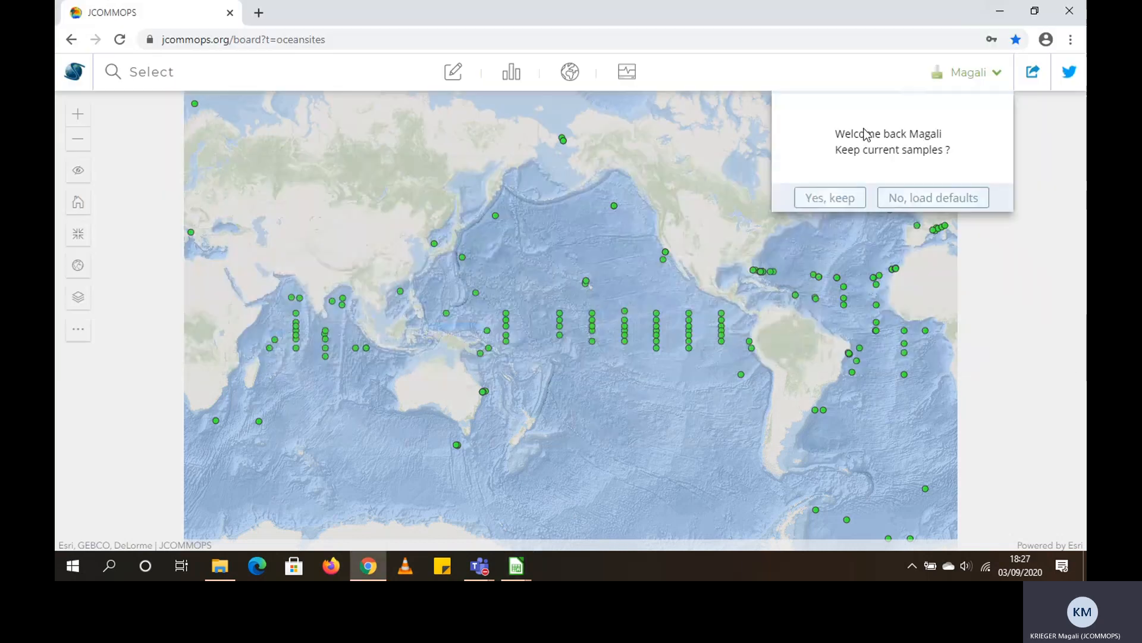
# Keep the current samples on the dashboard and open the uploader for adding new platforms from files
pyautogui.click(846, 203)
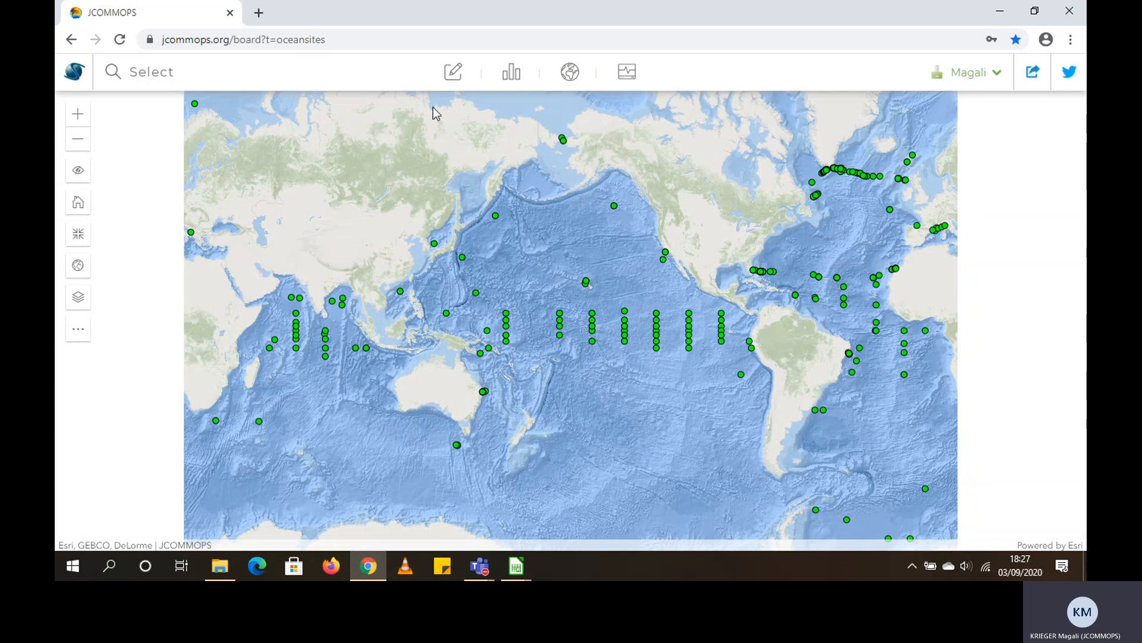
pyautogui.click(453, 76)
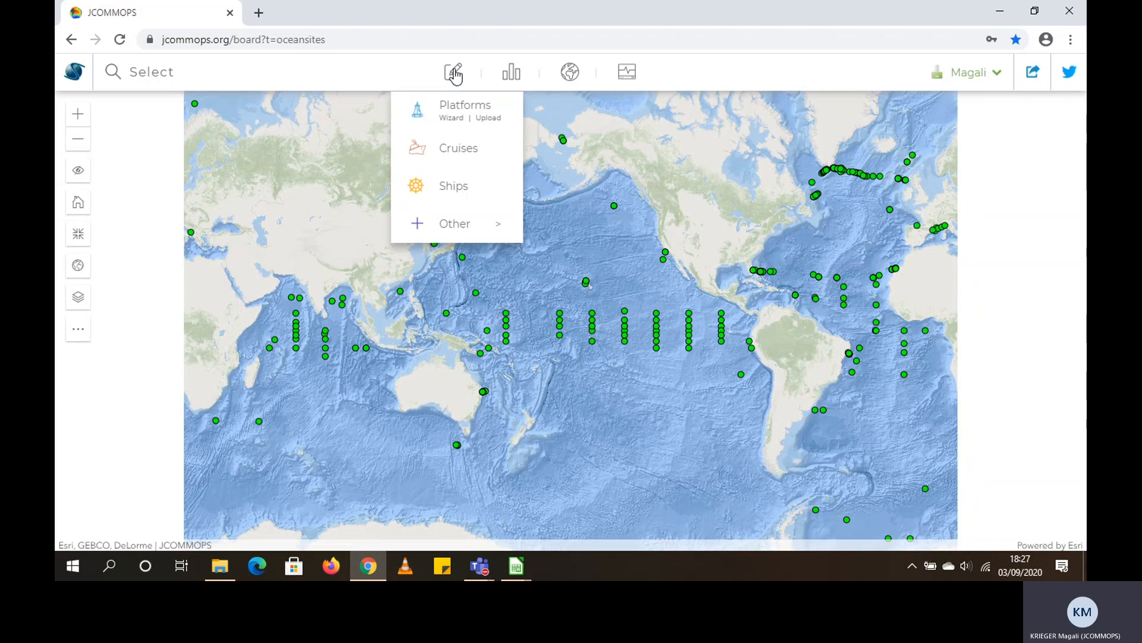
pyautogui.click(493, 119)
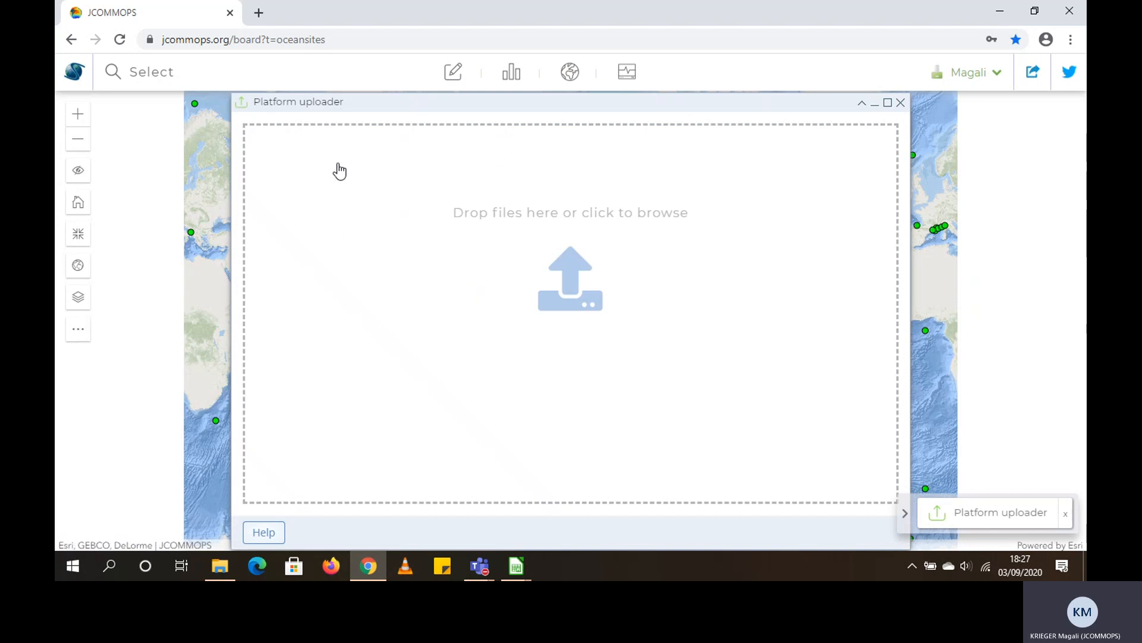
# Load exemple_PAPA.csv from the Upload_JCOMMOPS folder into the platform uploader and continue to the draft list
pyautogui.click(220, 566)
pyautogui.click(844, 191)
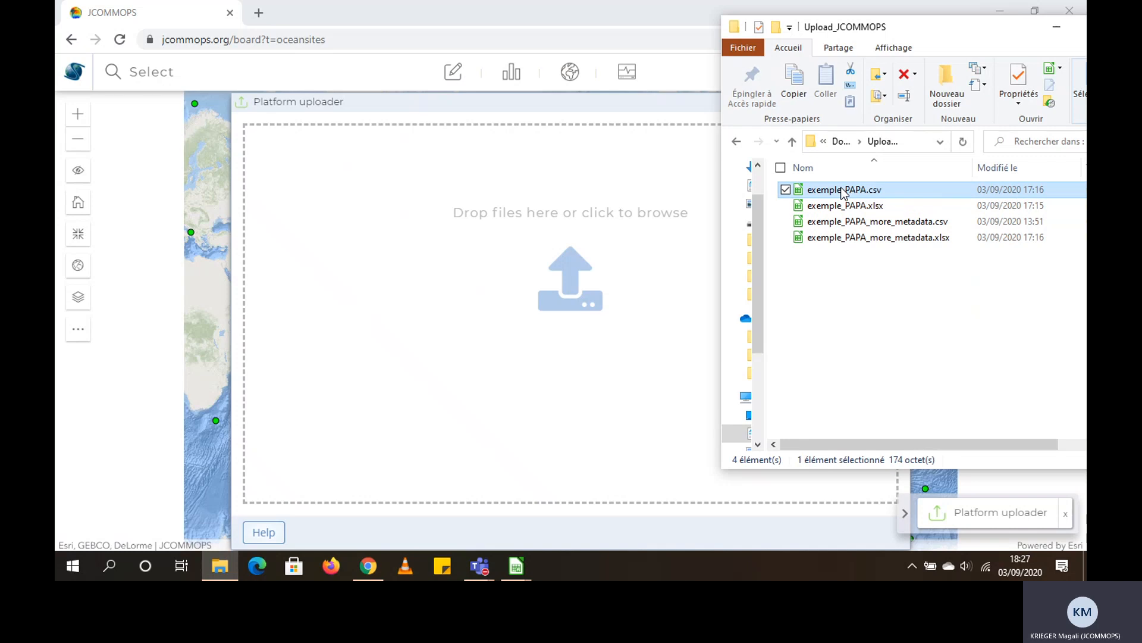
pyautogui.moveTo(844, 191); pyautogui.dragTo(533, 340)
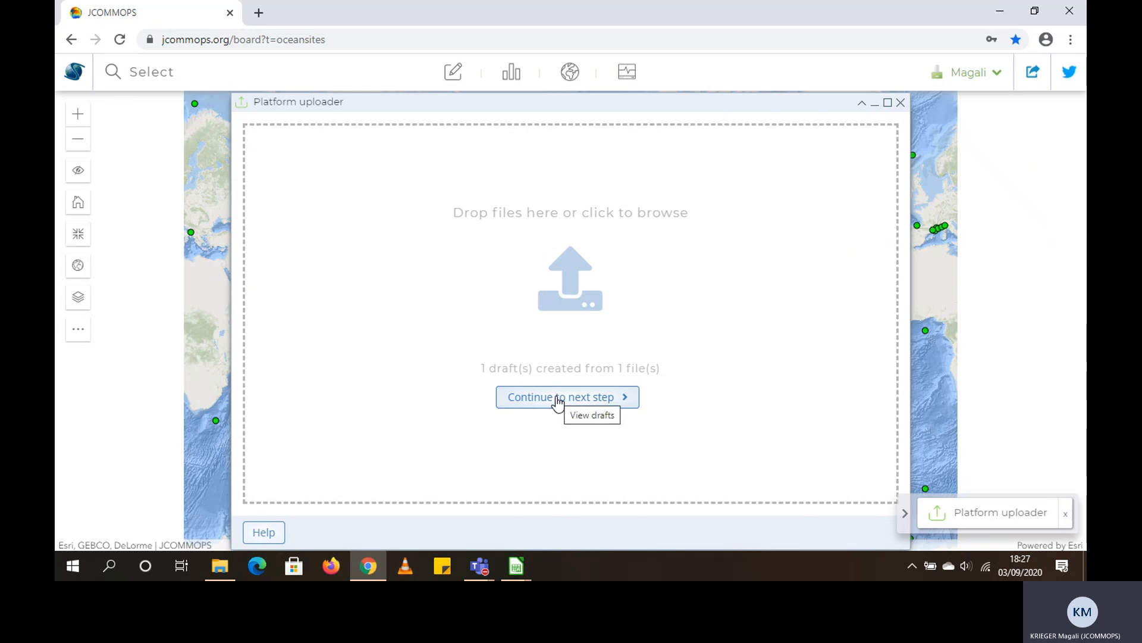
pyautogui.click(560, 405)
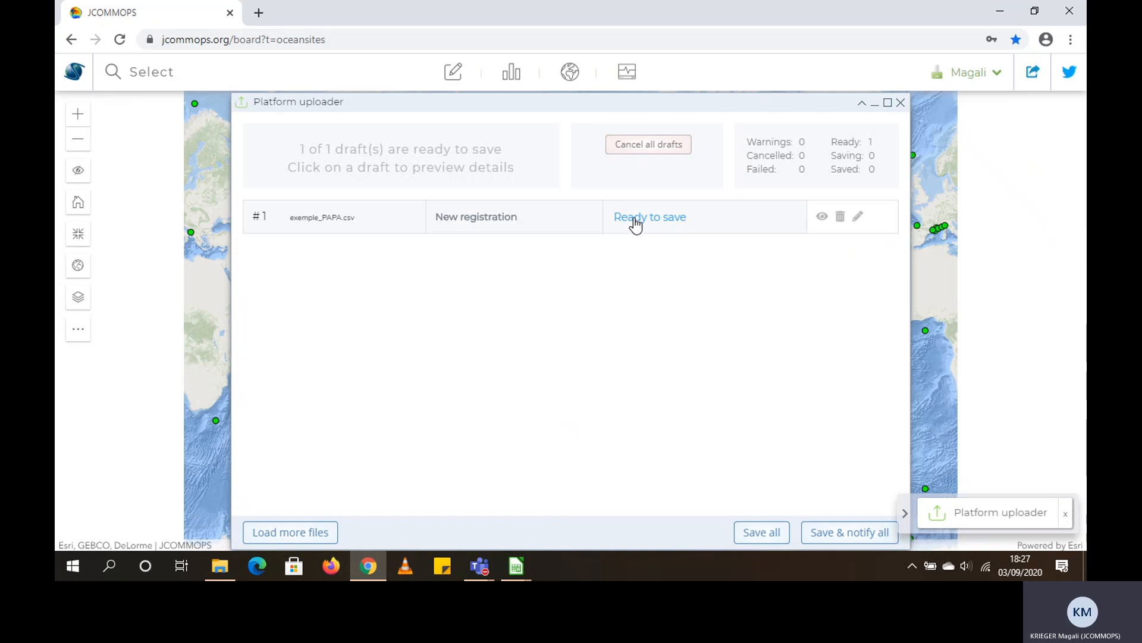
# Set the water depth of the exemple_PAPA.csv draft to -3000 m, update the draft and close the draft editor
pyautogui.click(637, 219)
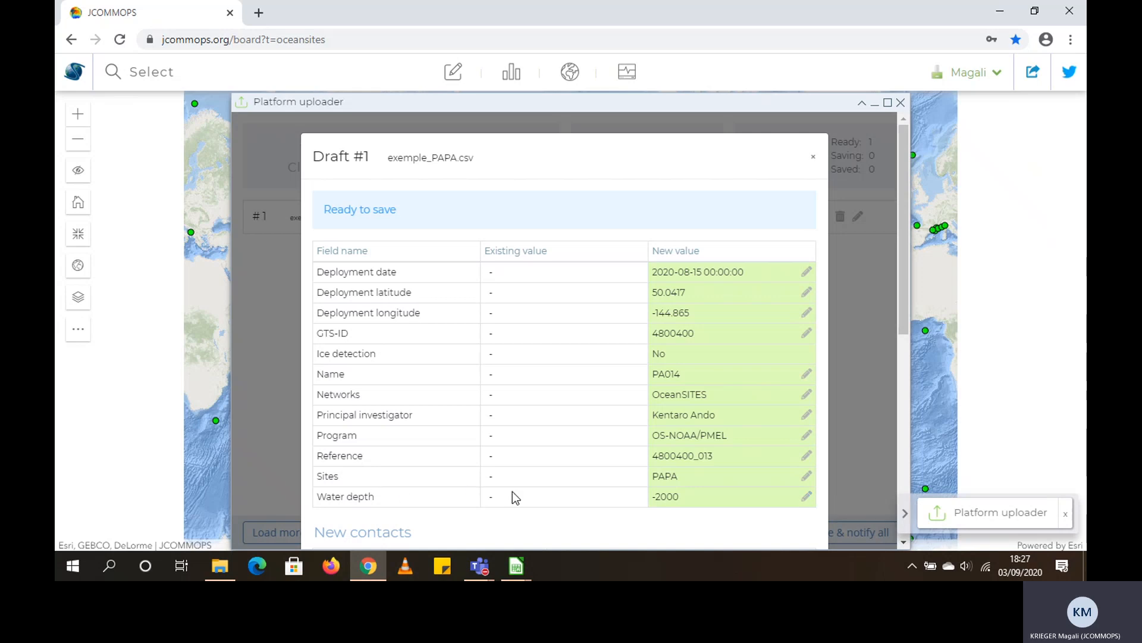
pyautogui.click(807, 497)
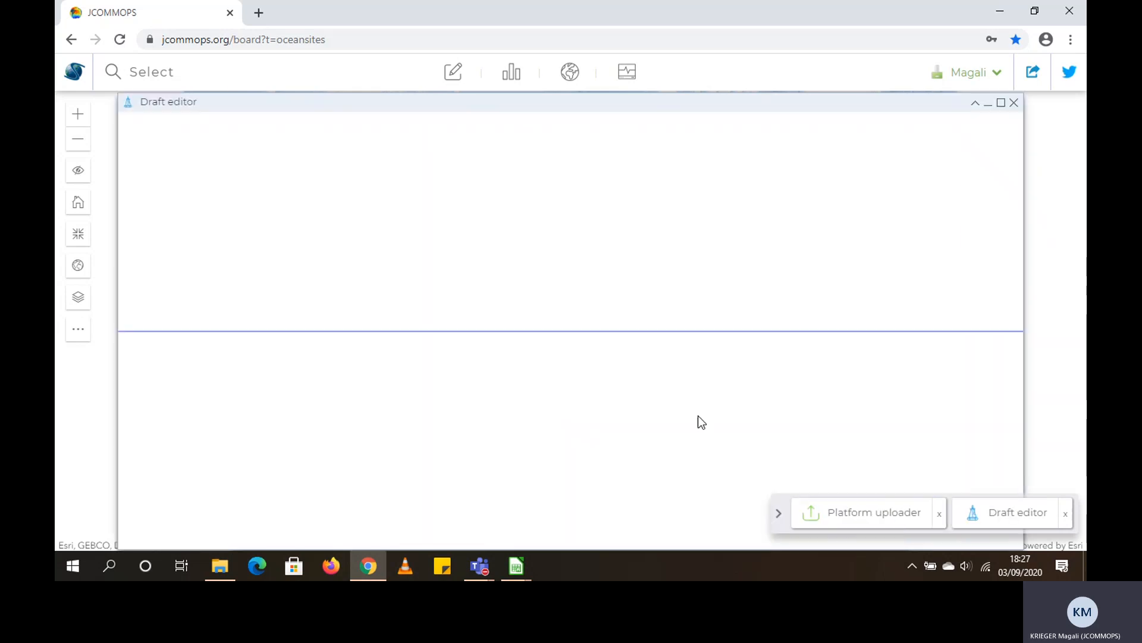
pyautogui.click(662, 197)
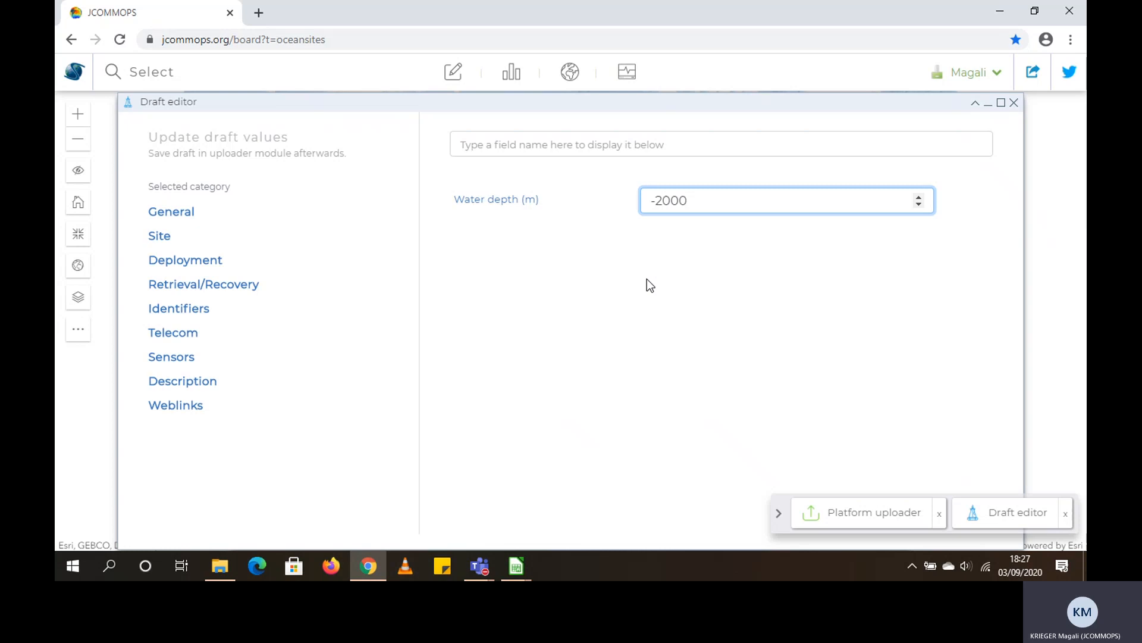
pyautogui.press('BackSpace')
pyautogui.write('3')
pyautogui.click(716, 272)
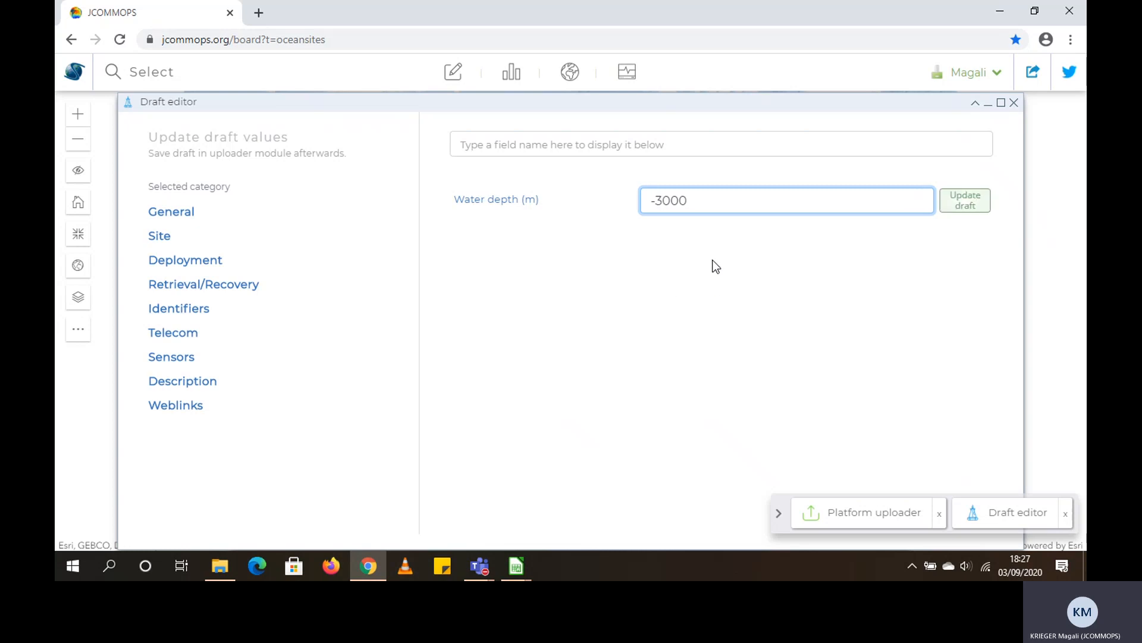
pyautogui.click(966, 202)
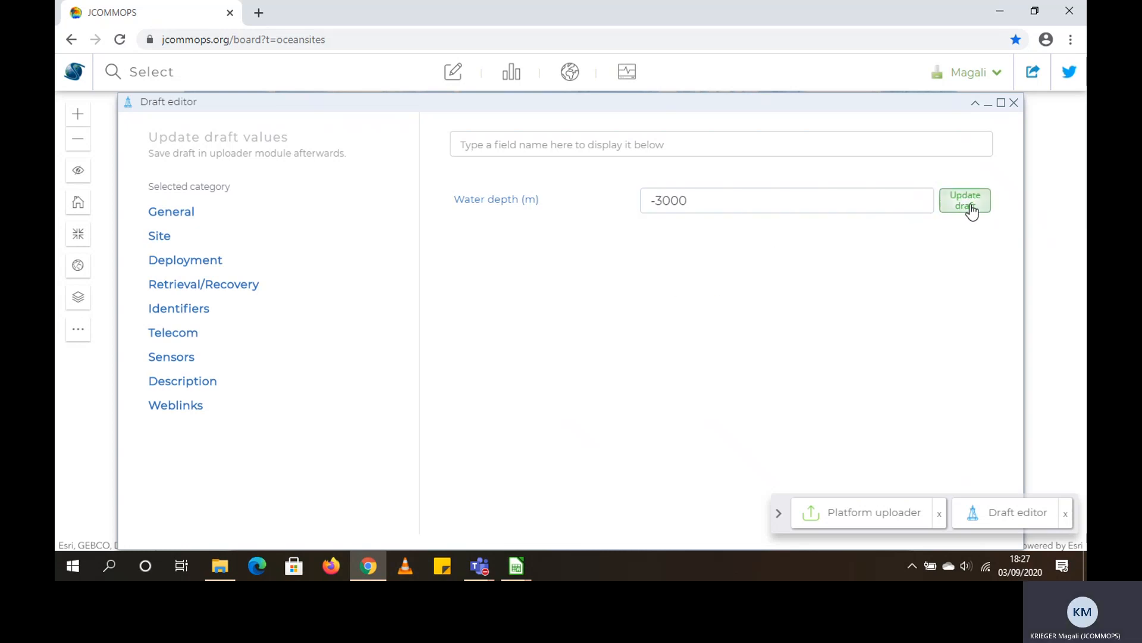
pyautogui.click(1013, 103)
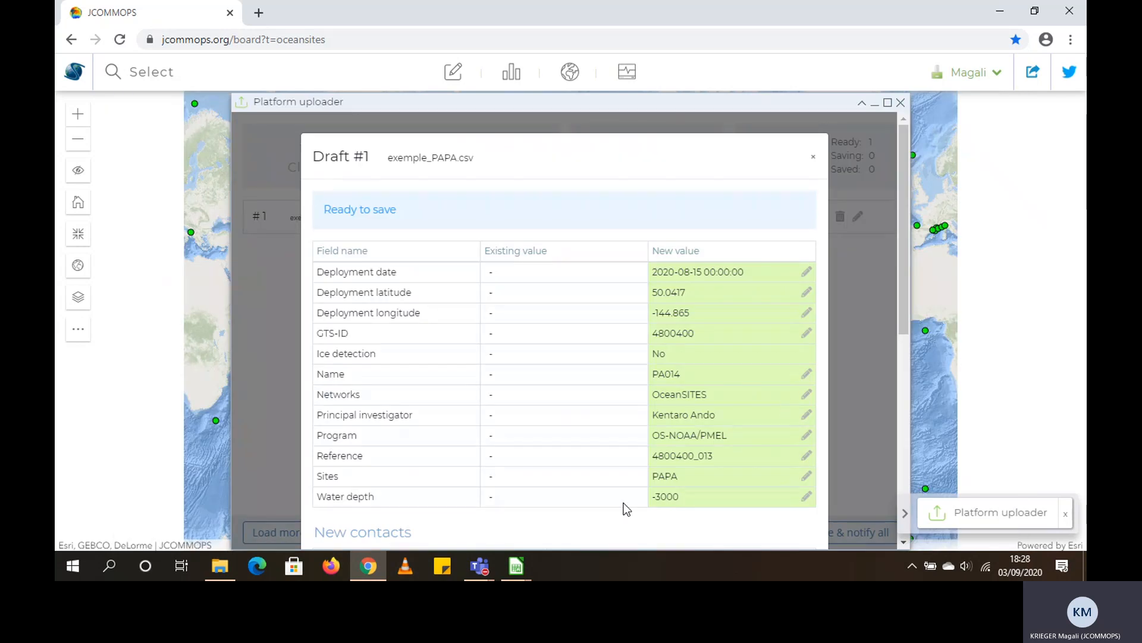
# Review the draft's water depth, Networks field and New contacts list, and close the draft preview
pyautogui.moveTo(651, 499); pyautogui.dragTo(681, 493)
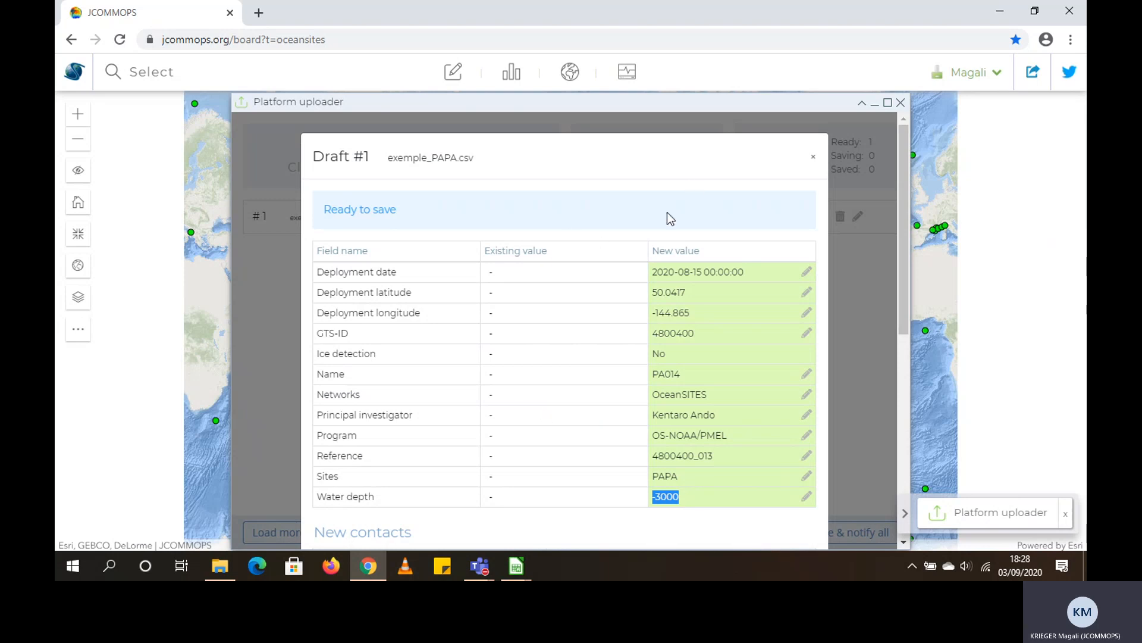
pyautogui.scroll(-1, 567, 230)
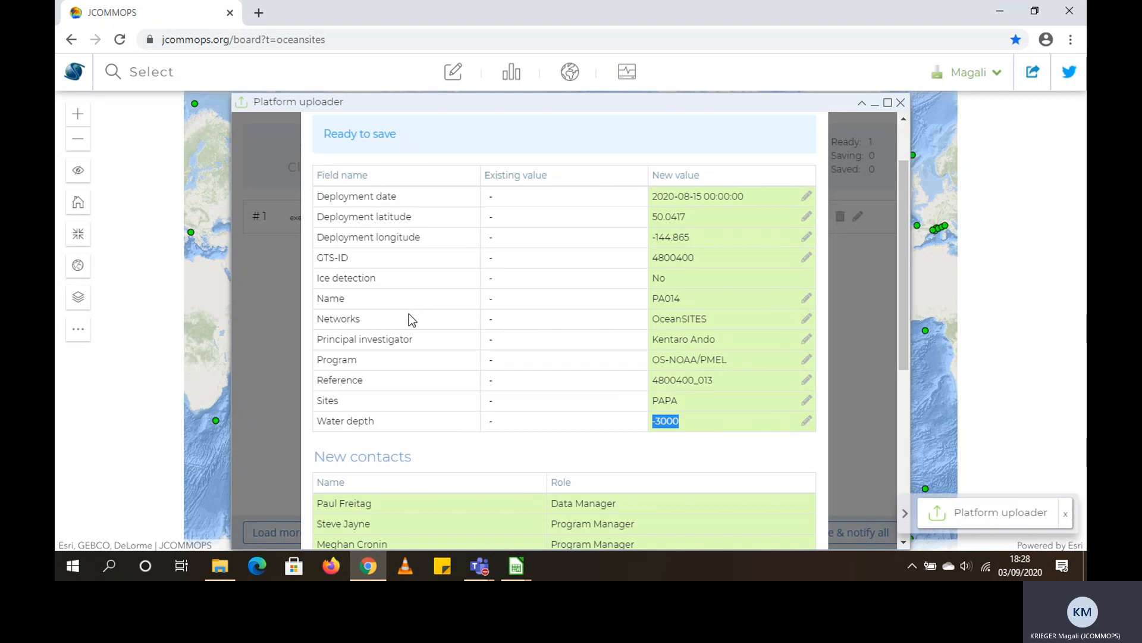
pyautogui.moveTo(316, 319); pyautogui.dragTo(393, 322)
pyautogui.scroll(-2, 393, 321)
pyautogui.click(388, 304)
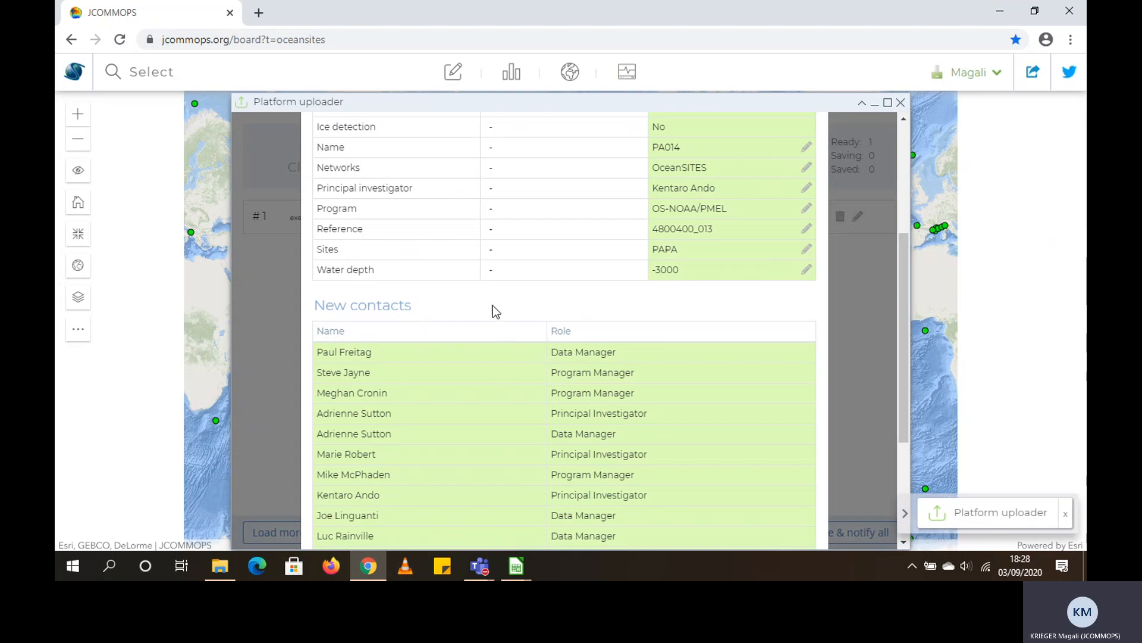
pyautogui.scroll(3, 536, 332)
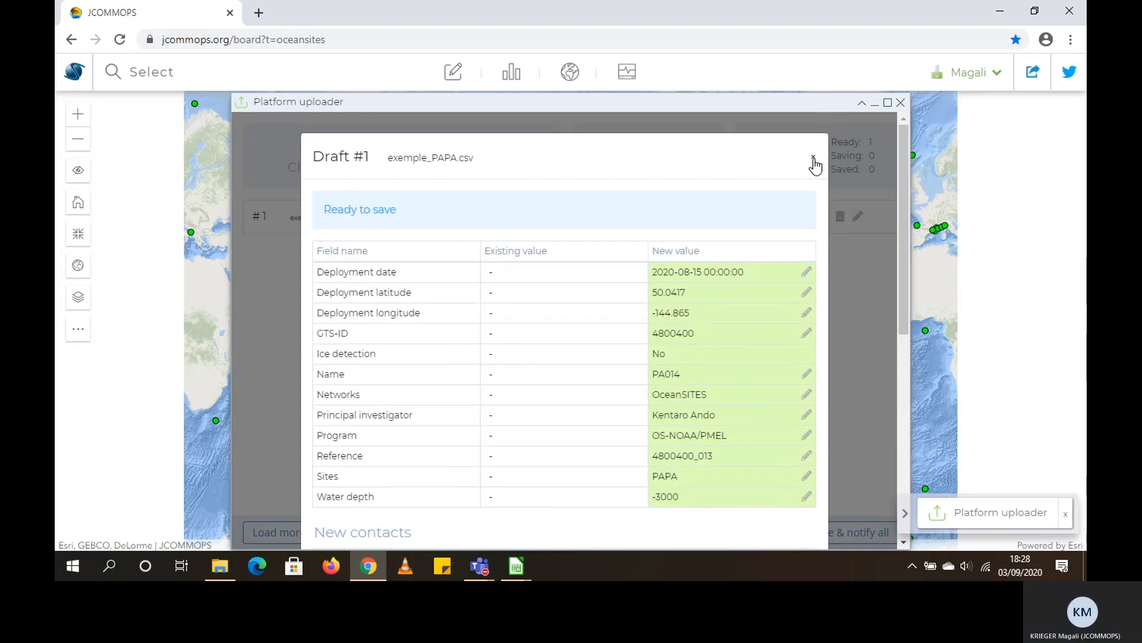
pyautogui.click(813, 158)
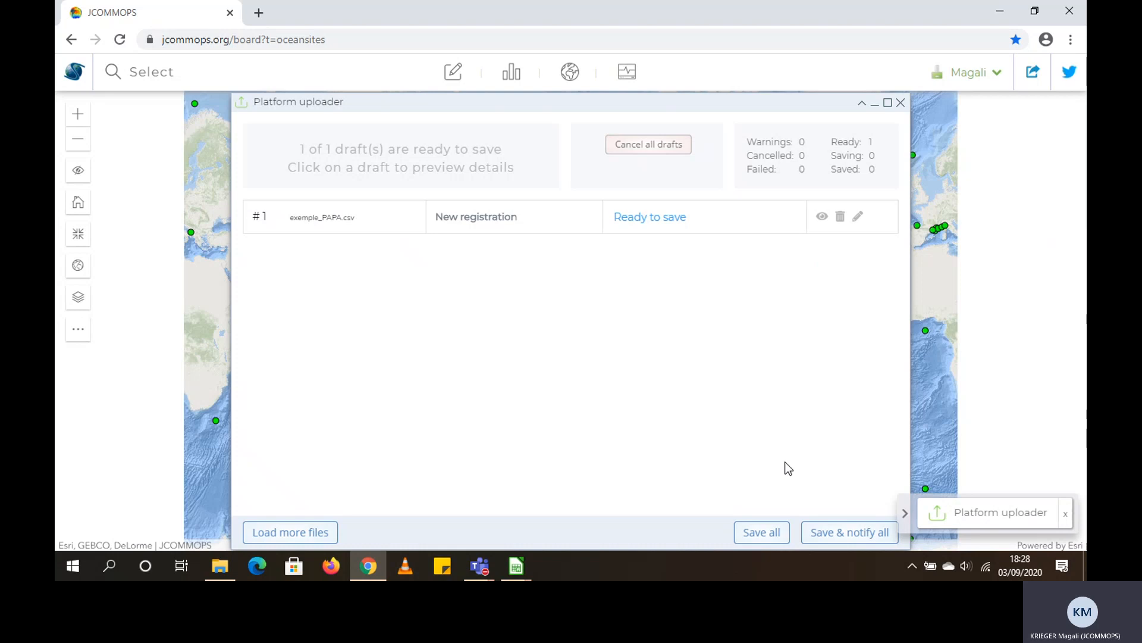
# Save all drafts without notifying, keeping the confirmation email option enabled, and close the platform uploader
pyautogui.click(776, 534)
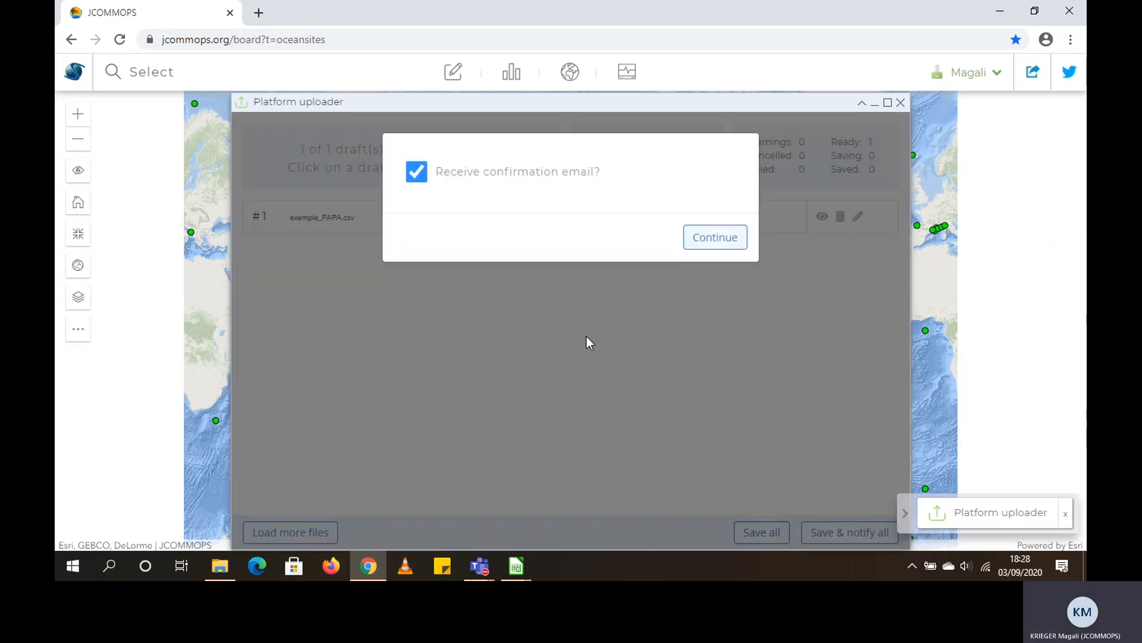
pyautogui.click(712, 240)
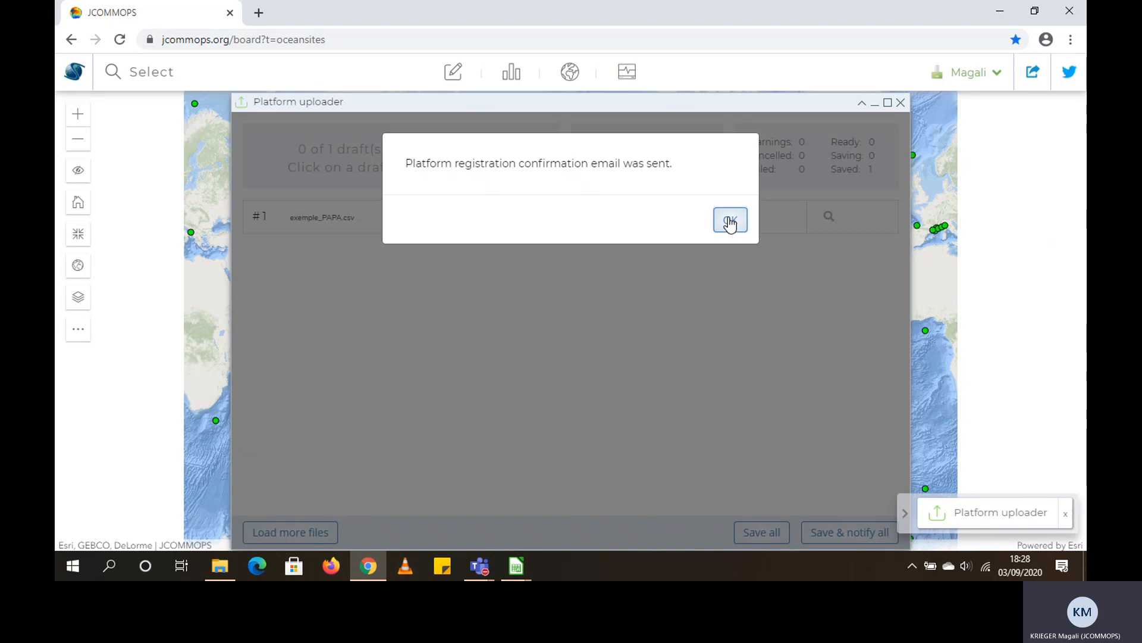
pyautogui.click(731, 222)
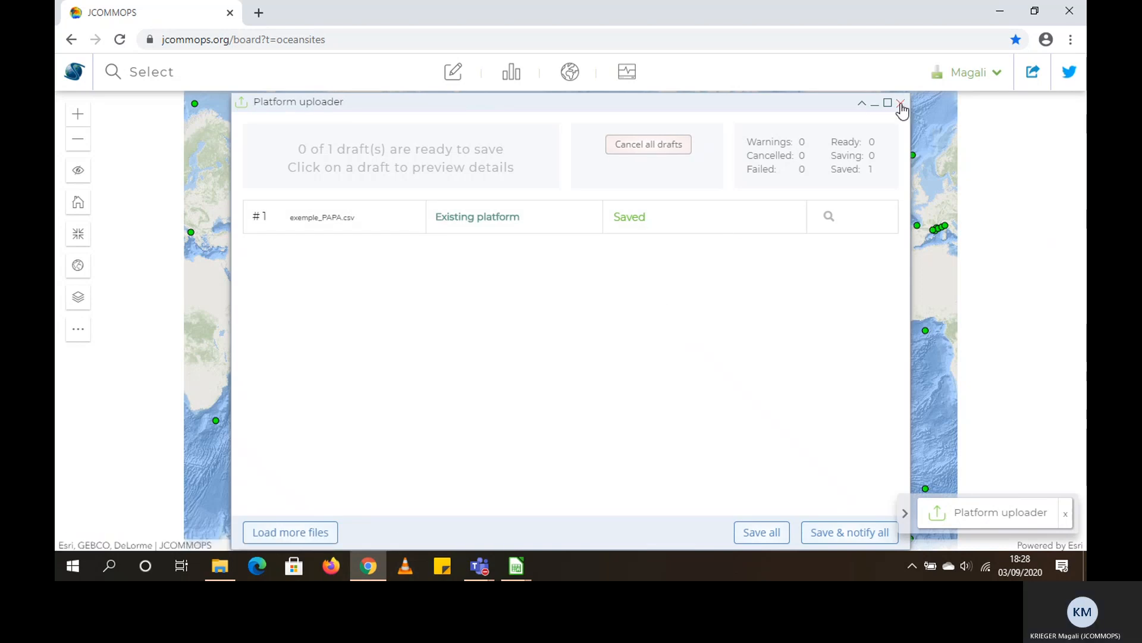
pyautogui.click(901, 103)
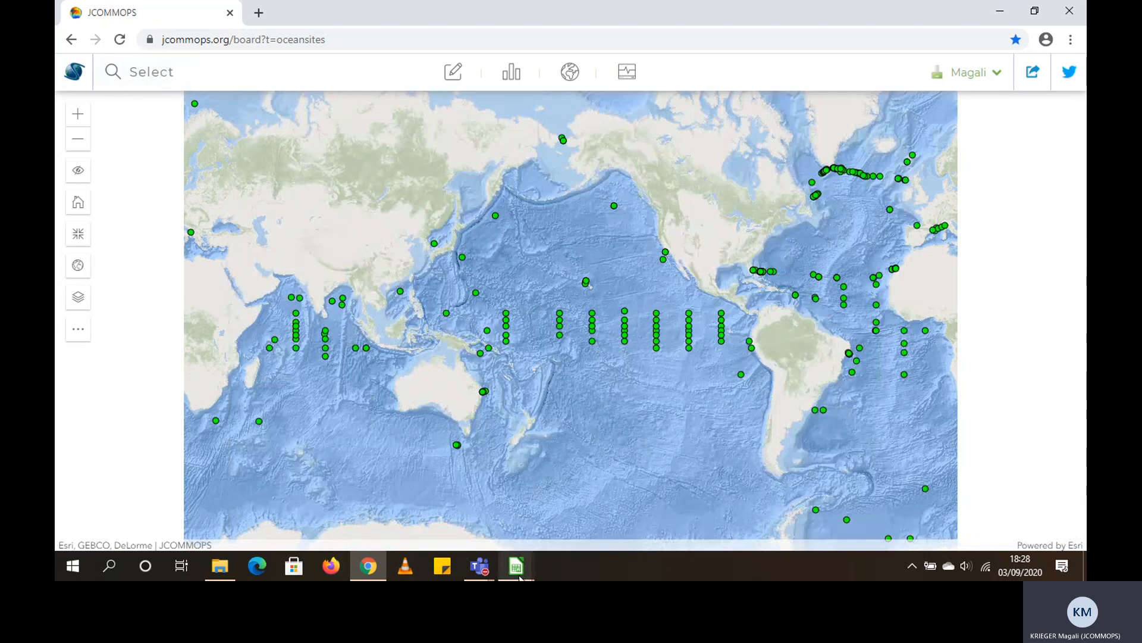
# Switch to exemple_PAPA_more_metadata.xlsx in LibreOffice Calc and examine the added platform model, ship, sensor models and sensor heights columns
pyautogui.moveTo(516, 565)
pyautogui.click(452, 520)
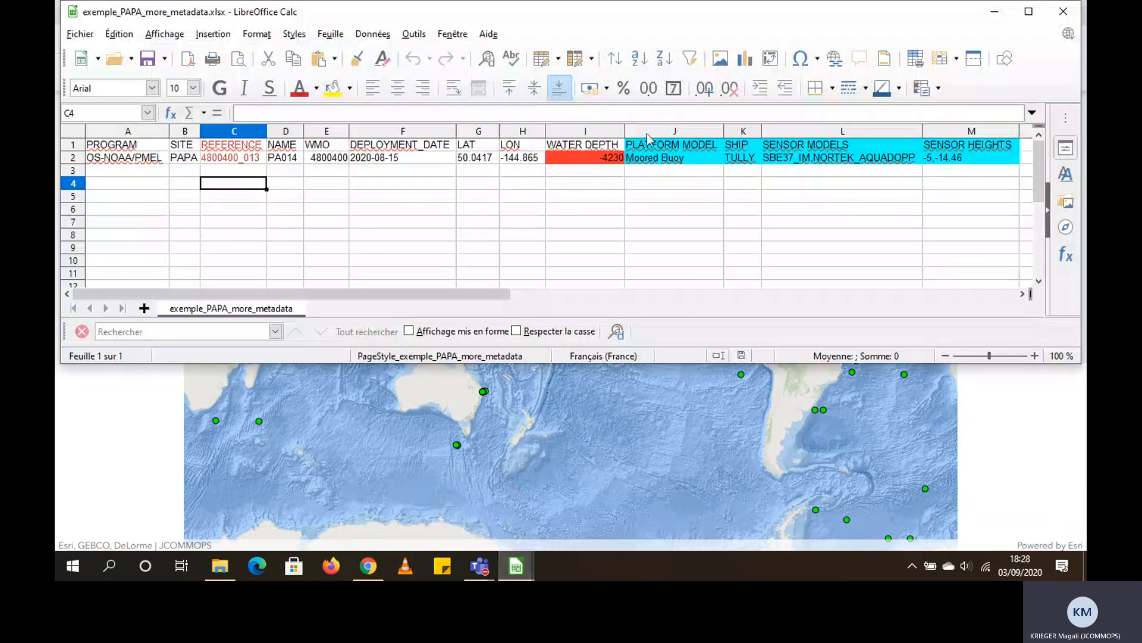
pyautogui.moveTo(656, 135); pyautogui.dragTo(958, 130)
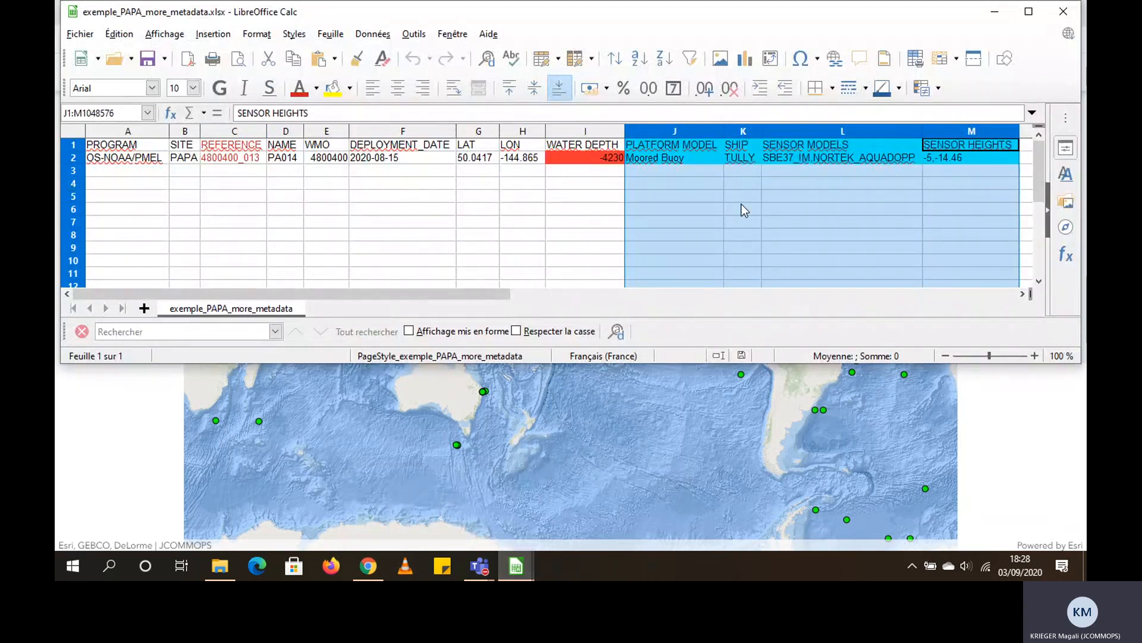
pyautogui.click(674, 181)
pyautogui.click(681, 145)
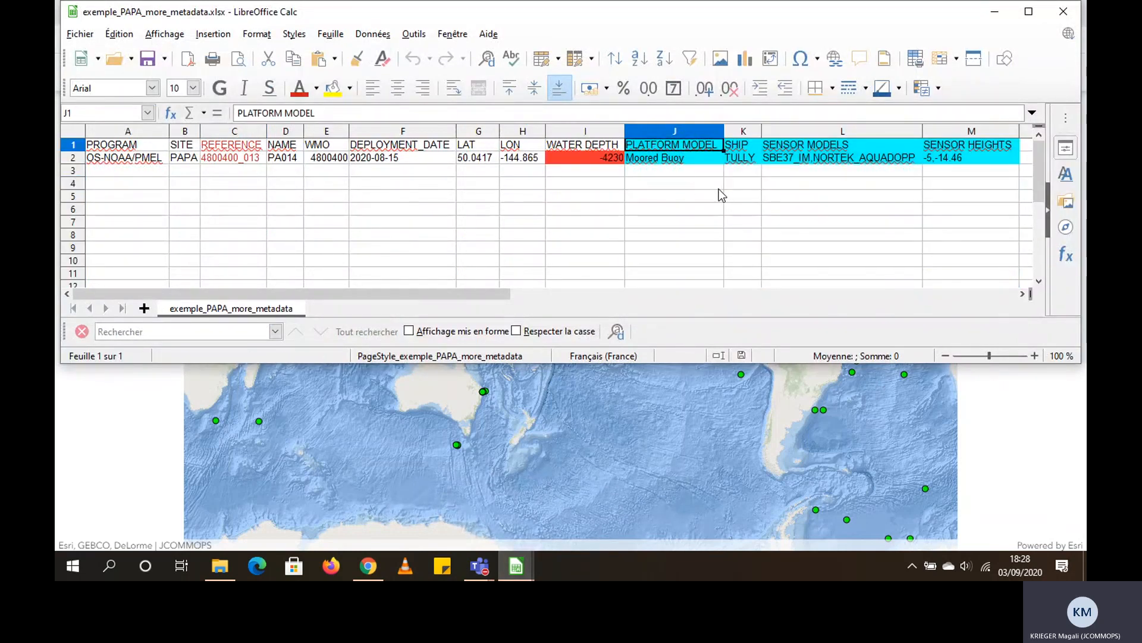
pyautogui.click(745, 148)
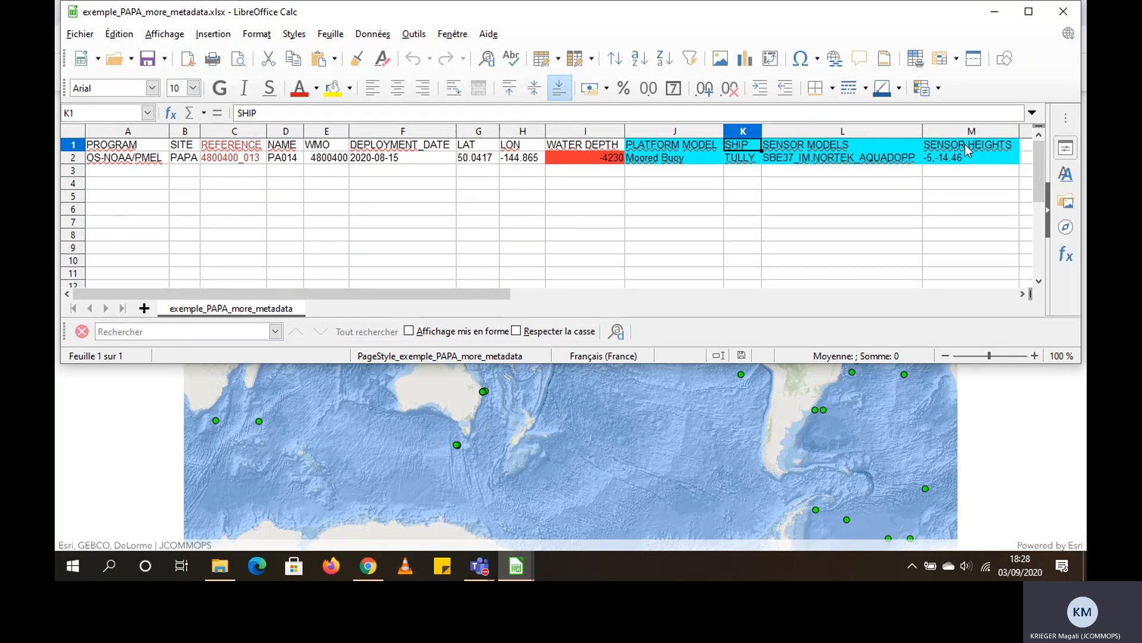
pyautogui.click(946, 198)
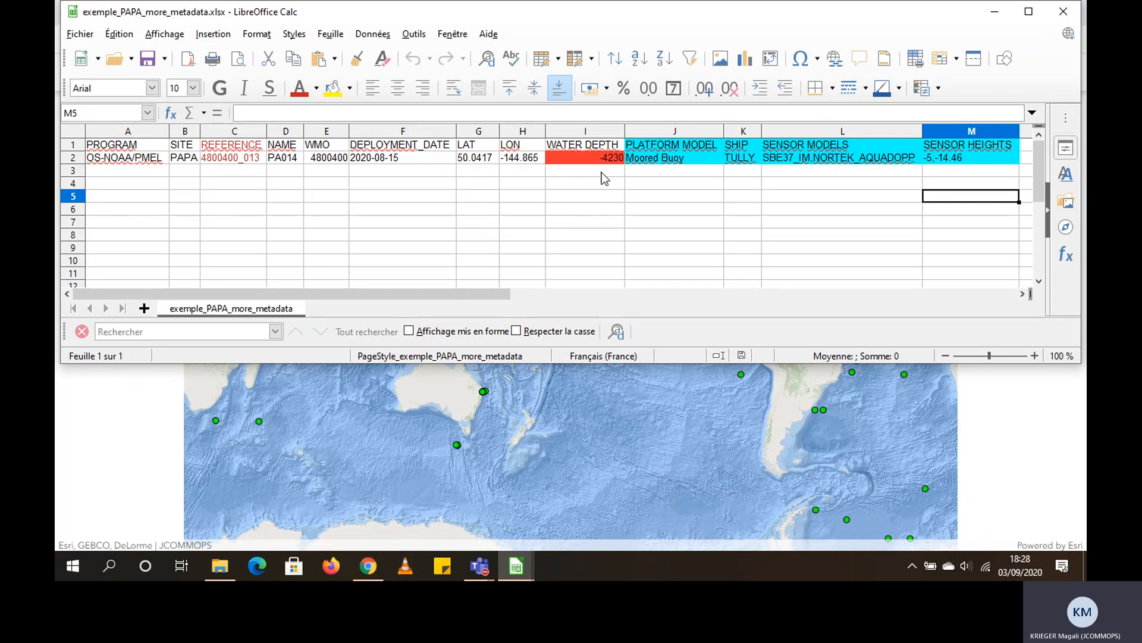
# Examine the WATER DEPTH and REFERENCE entries in the metadata spreadsheet, and minimize the spreadsheet to return to the browser
pyautogui.click(602, 148)
pyautogui.moveTo(601, 149); pyautogui.dragTo(606, 157)
pyautogui.click(601, 196)
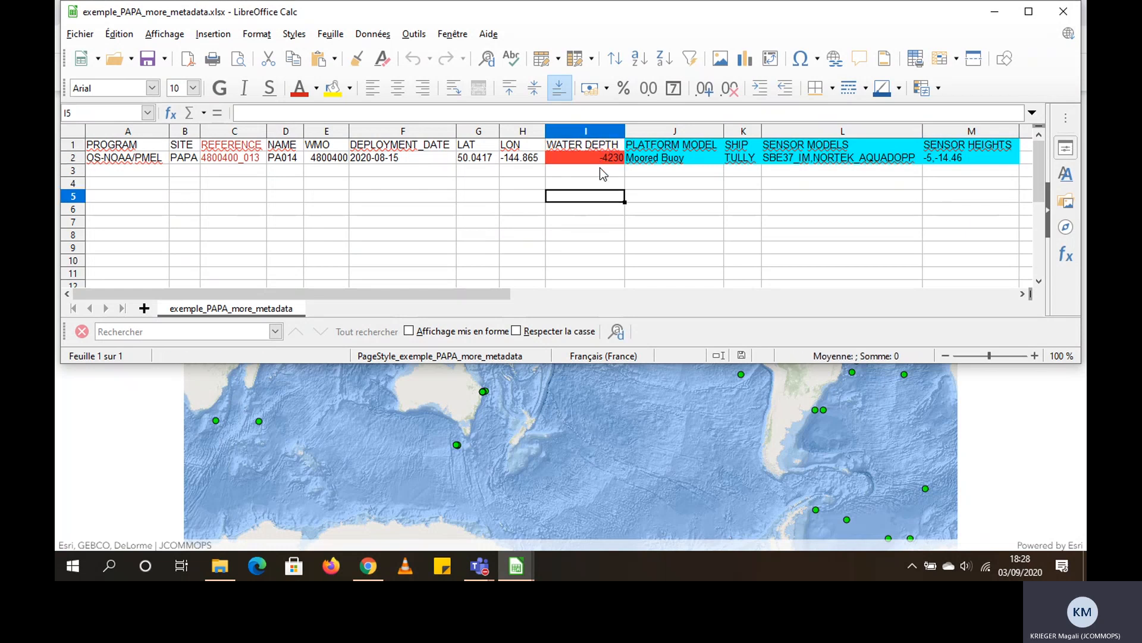
pyautogui.click(601, 158)
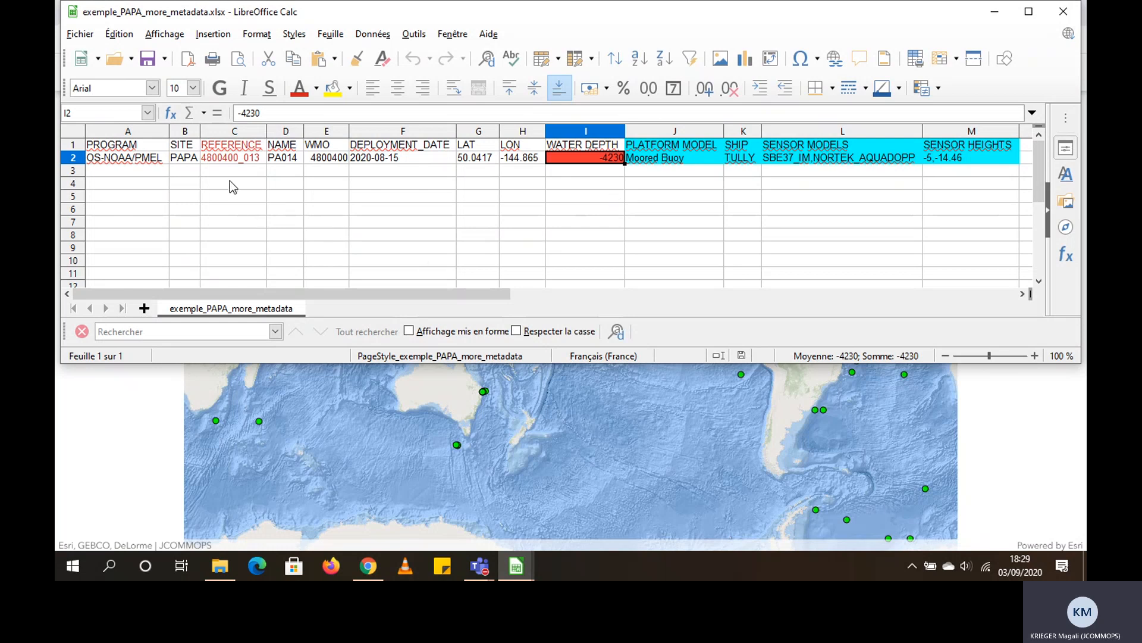
pyautogui.moveTo(230, 147); pyautogui.dragTo(235, 158)
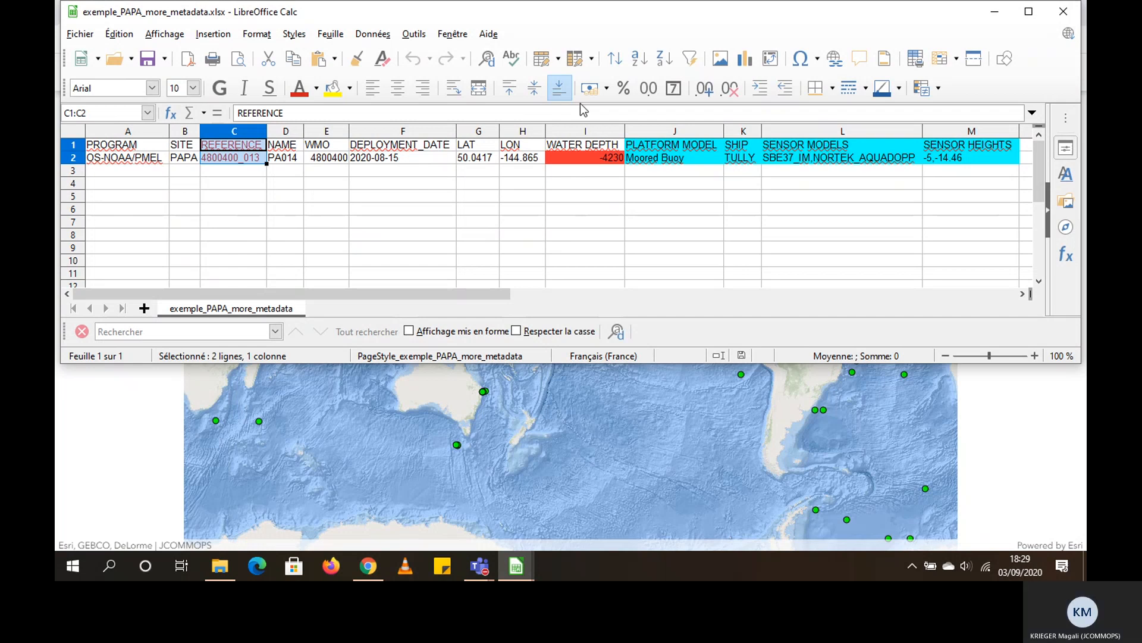
pyautogui.click(995, 12)
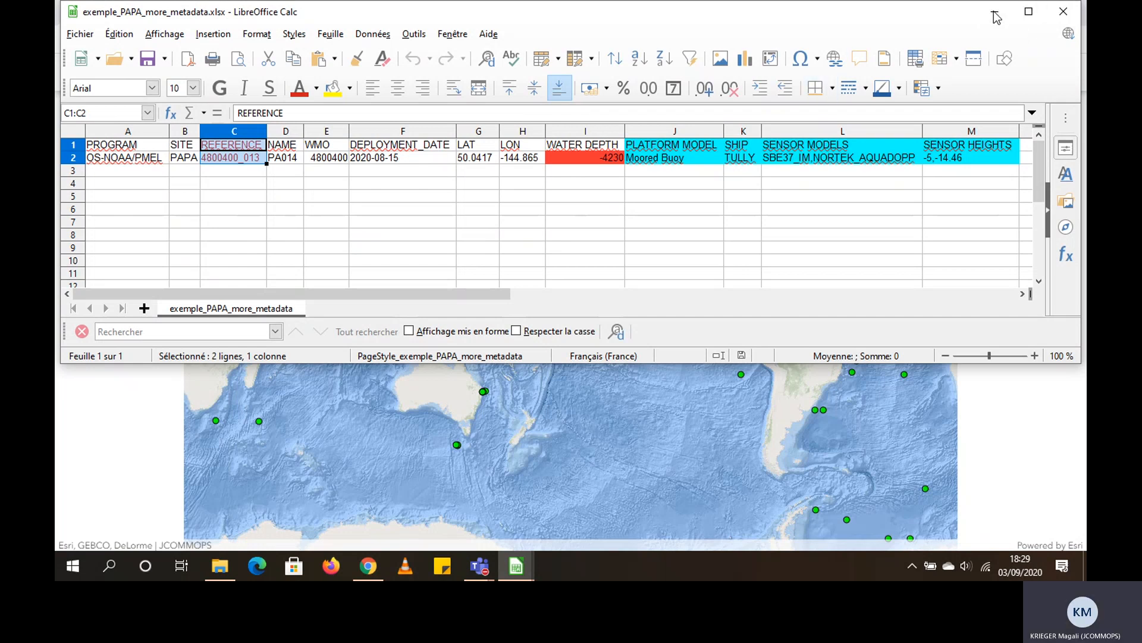
# Reopen the JCOMMOPS platform uploader and cancel all drafts from the previous upload
pyautogui.click(455, 71)
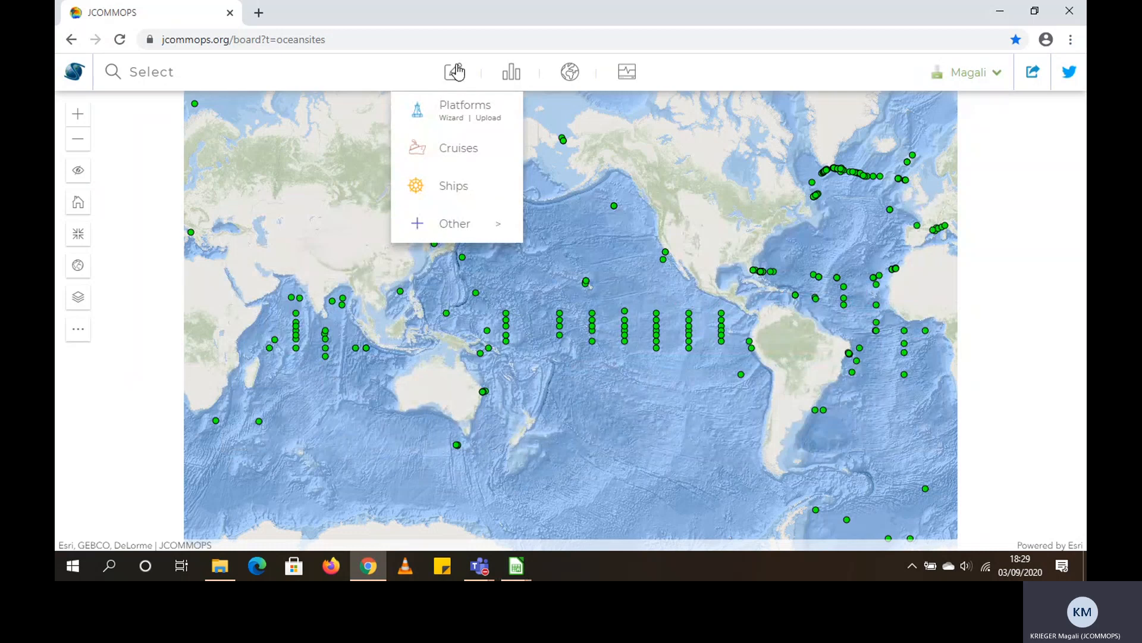
pyautogui.click(488, 118)
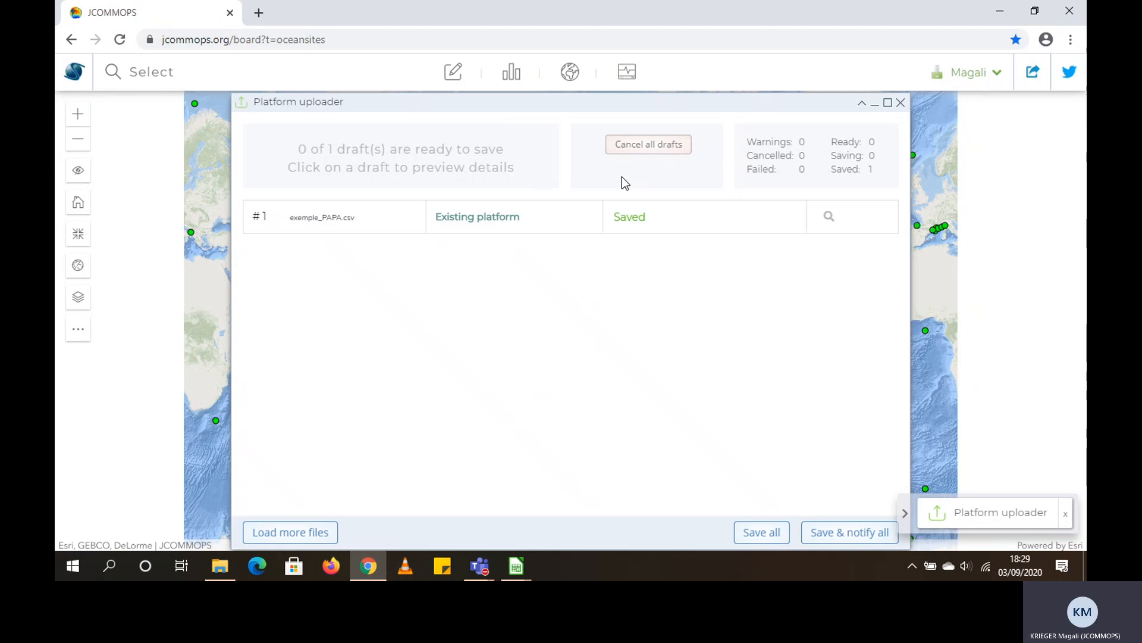
pyautogui.click(649, 149)
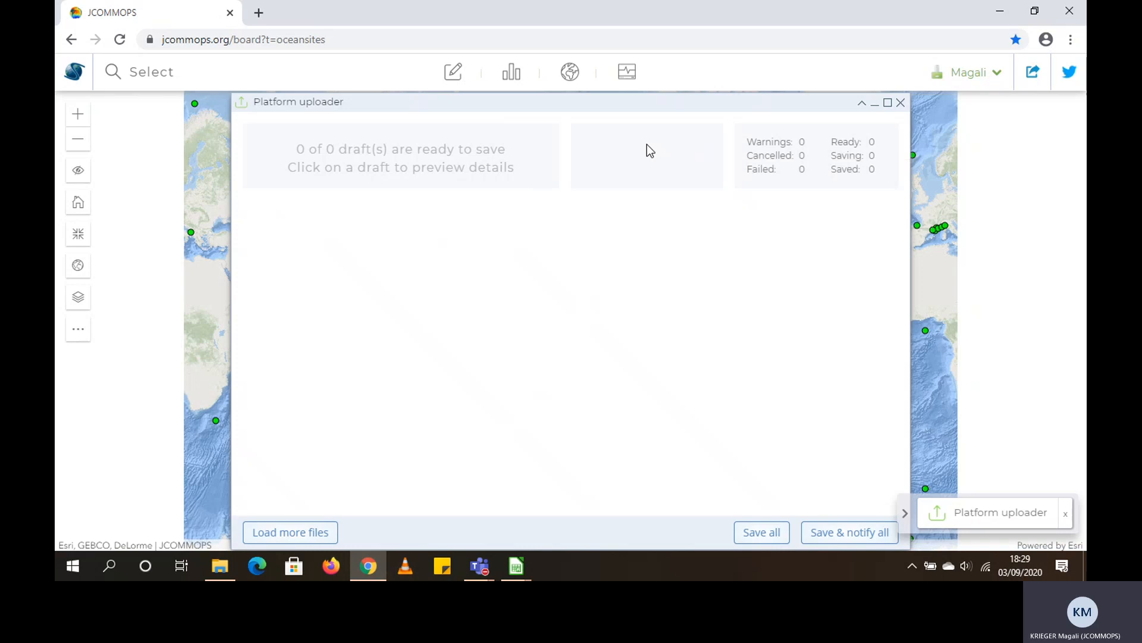
# Load exemple_PAPA_more_metadata.csv from the file explorer into the platform uploader
pyautogui.click(312, 533)
pyautogui.click(220, 566)
pyautogui.moveTo(898, 222); pyautogui.dragTo(498, 294)
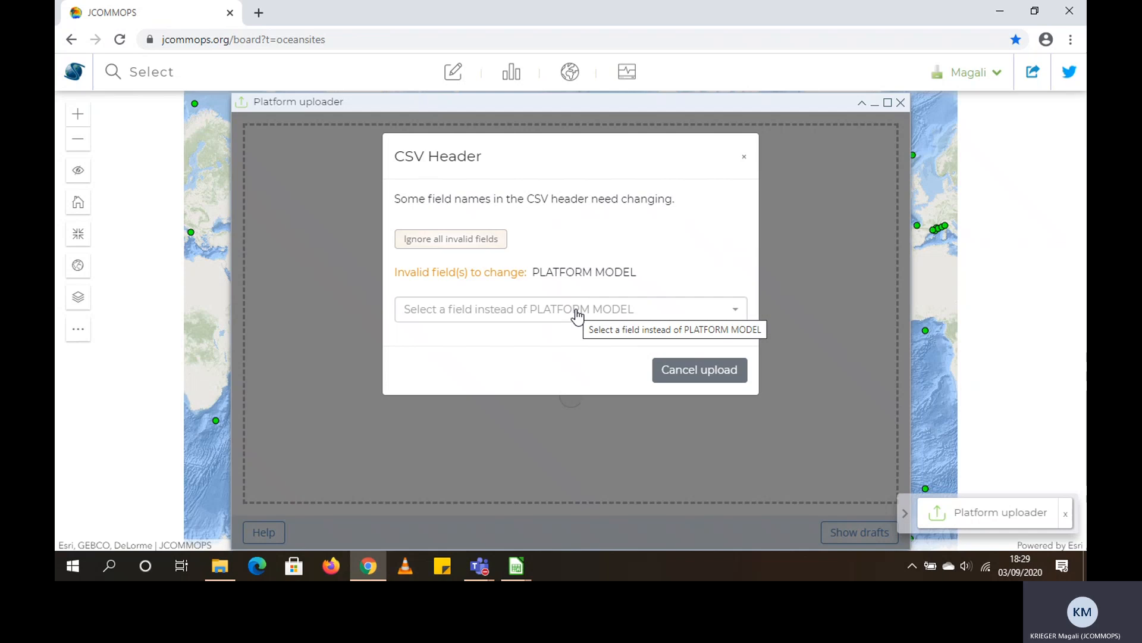
# Map the invalid CSV header PLATFORM MODEL to the MODEL field and continue to the draft list
pyautogui.click(576, 317)
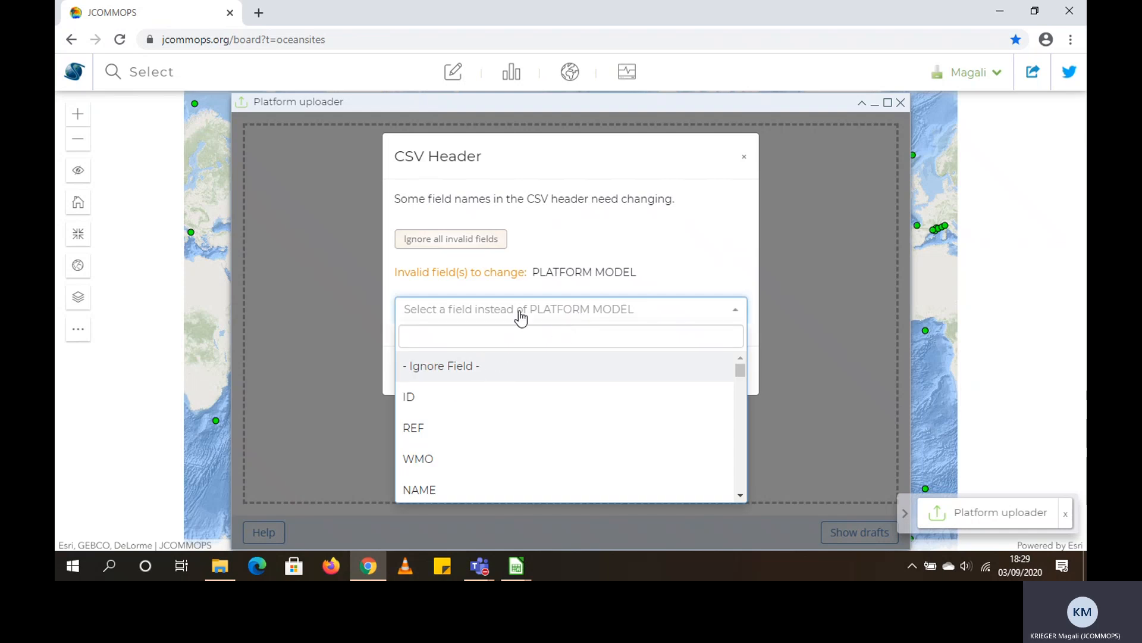
pyautogui.write('model')
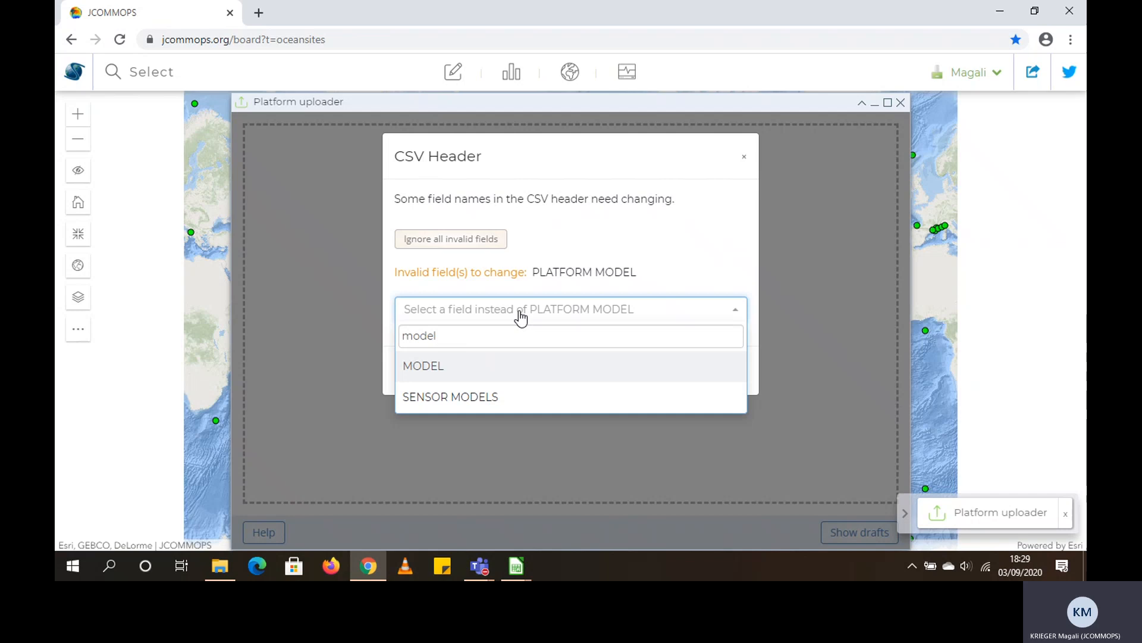
pyautogui.click(435, 369)
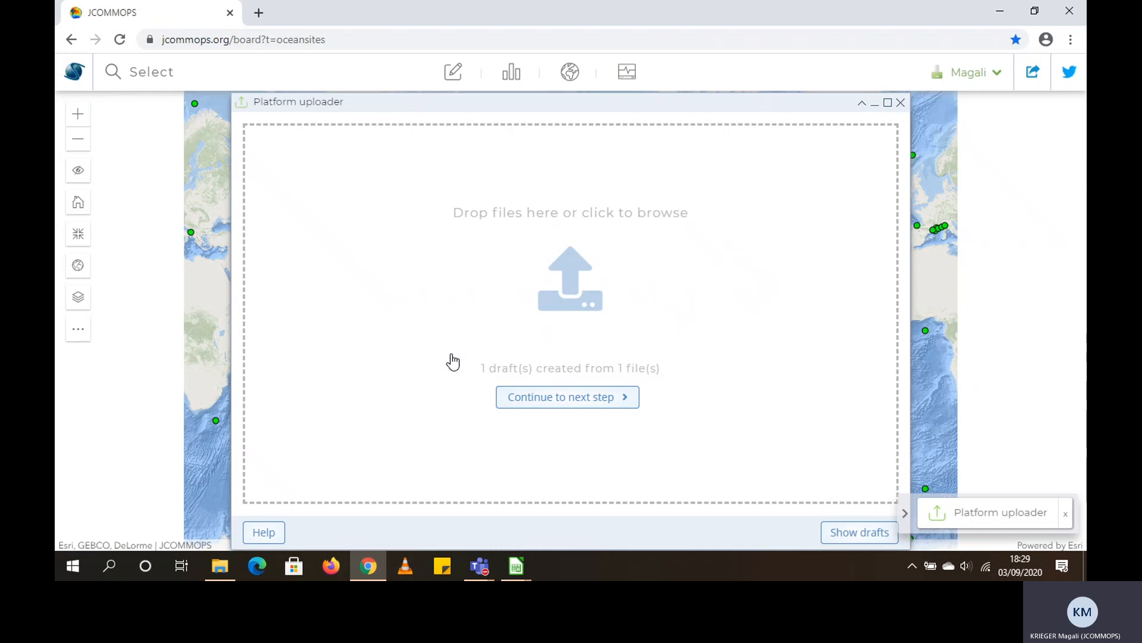
pyautogui.click(589, 403)
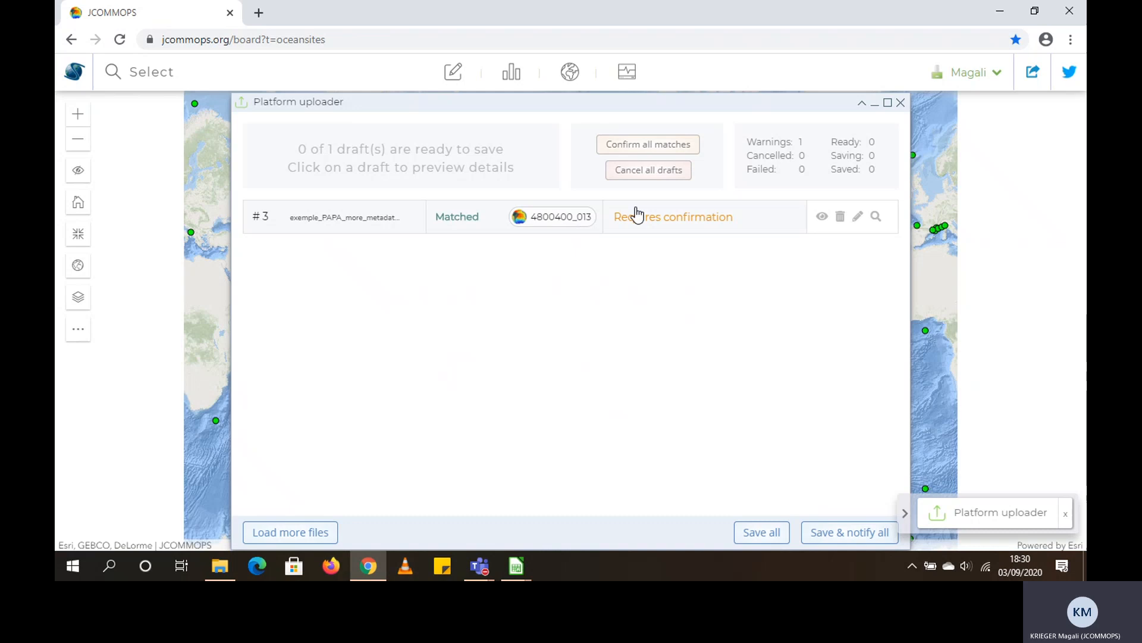
# Confirm the exemple_PAPA_more_metadata.csv draft as an edit of the matched platform and set JOHN P. TULLY as its deployment ship
pyautogui.click(706, 219)
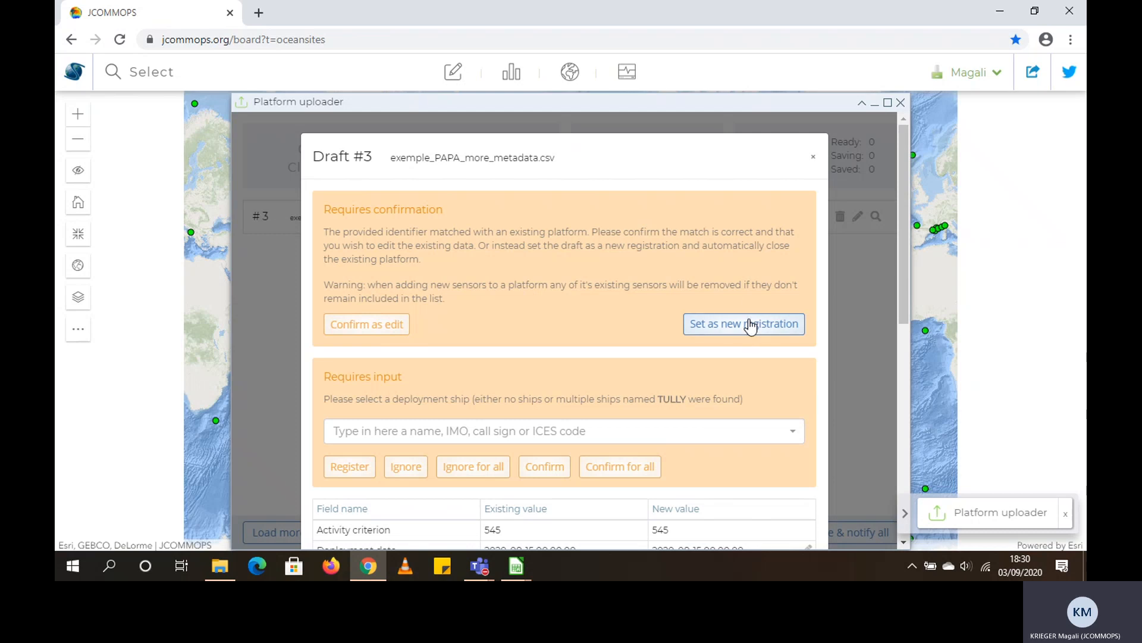
pyautogui.click(394, 326)
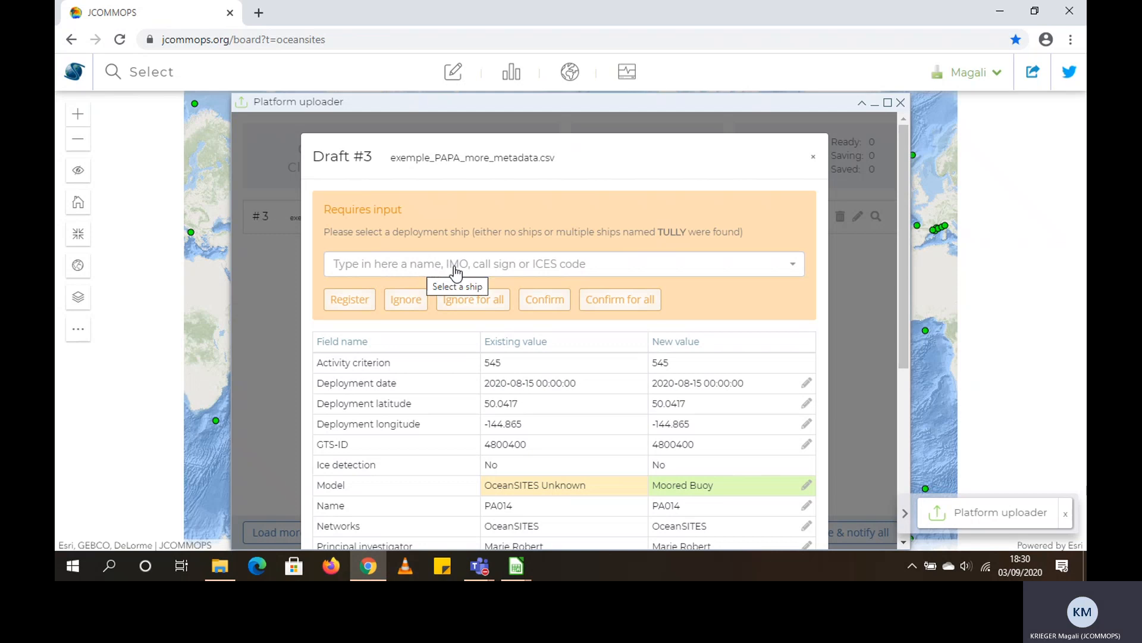
pyautogui.click(515, 270)
pyautogui.write('t')
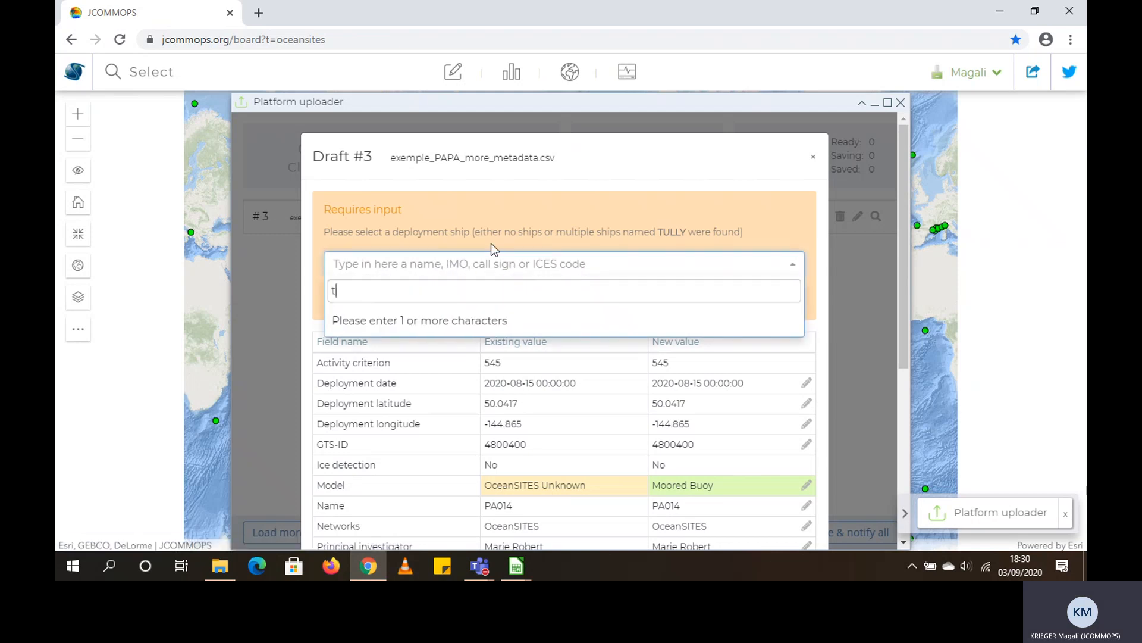
pyautogui.write('ully')
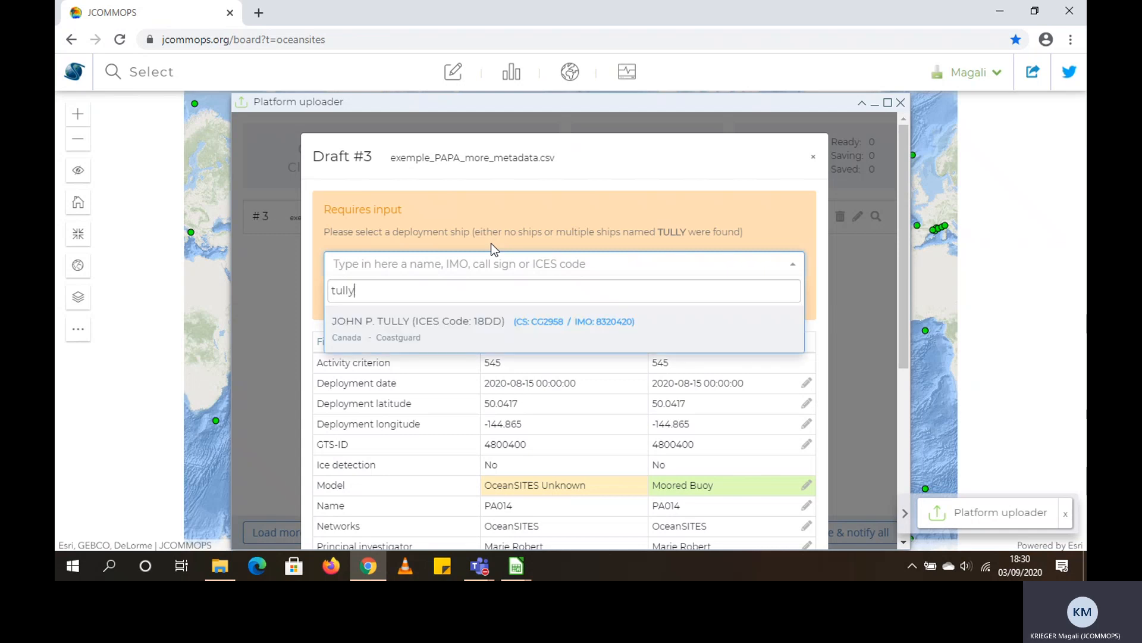
pyautogui.click(403, 330)
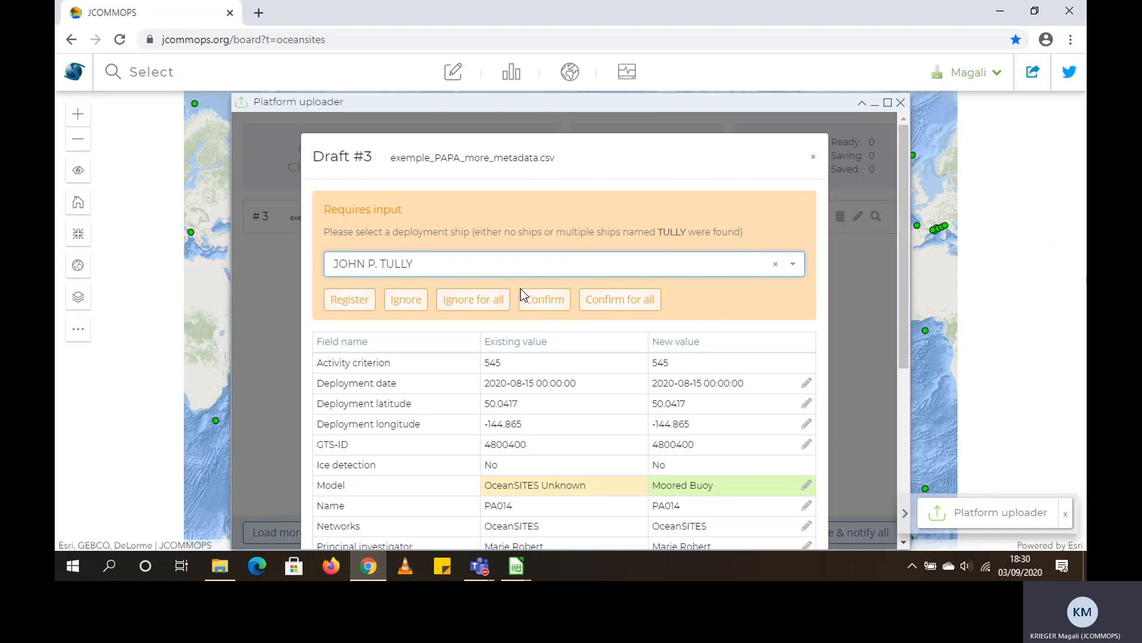
pyautogui.click(546, 300)
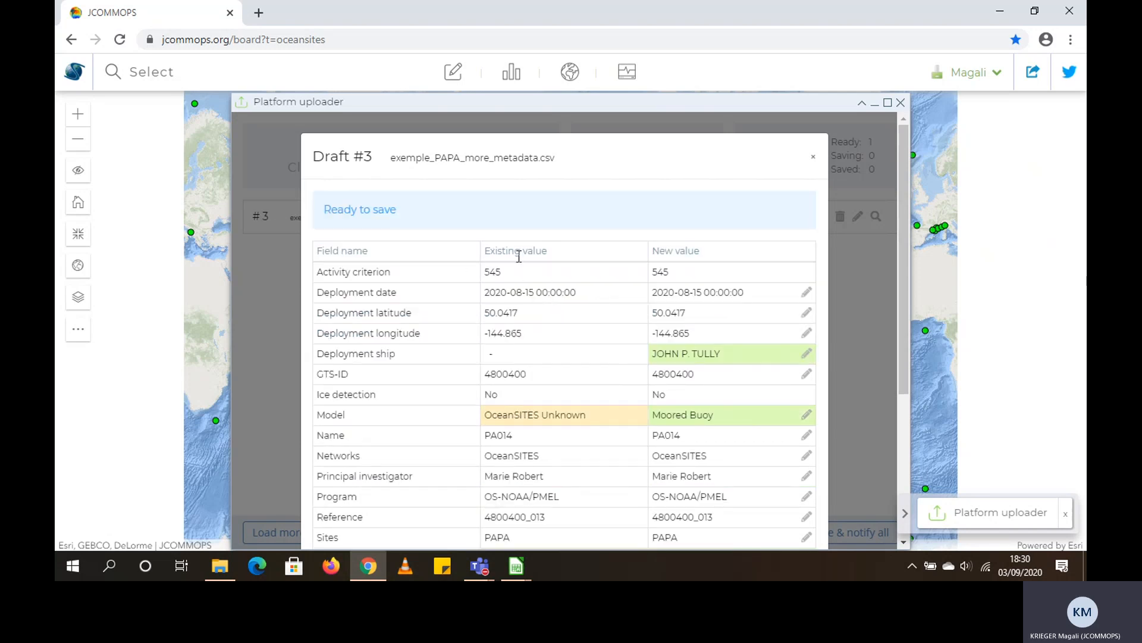
# Review the draft's existing and new field values and its New sensors list, and close the draft preview
pyautogui.scroll(-1, 573, 297)
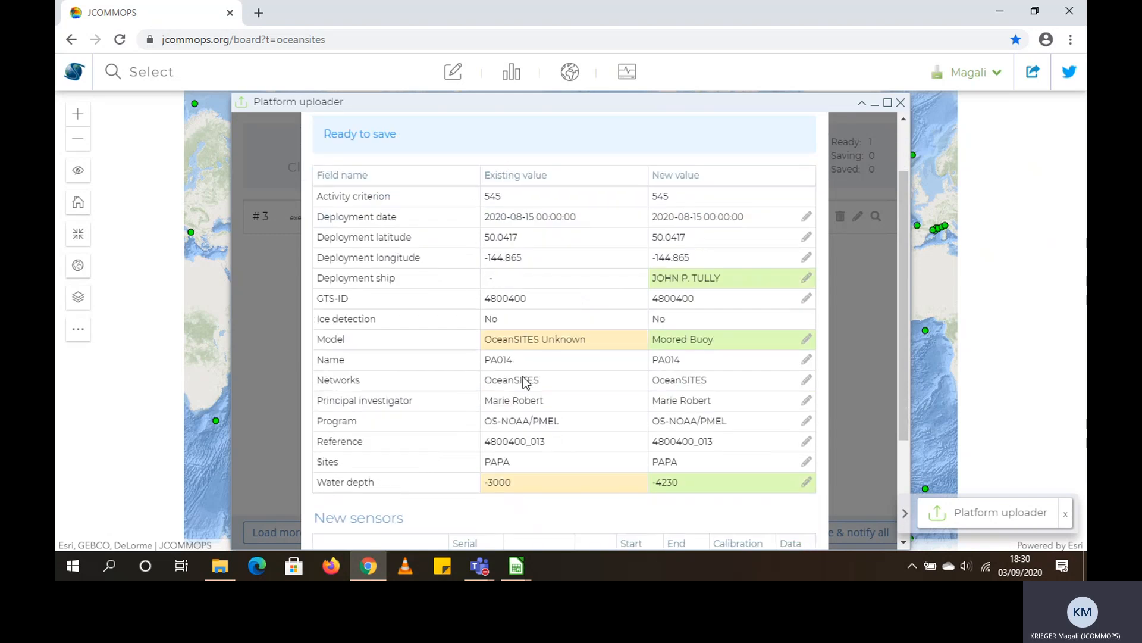
pyautogui.click(535, 237)
pyautogui.scroll(-3, 509, 360)
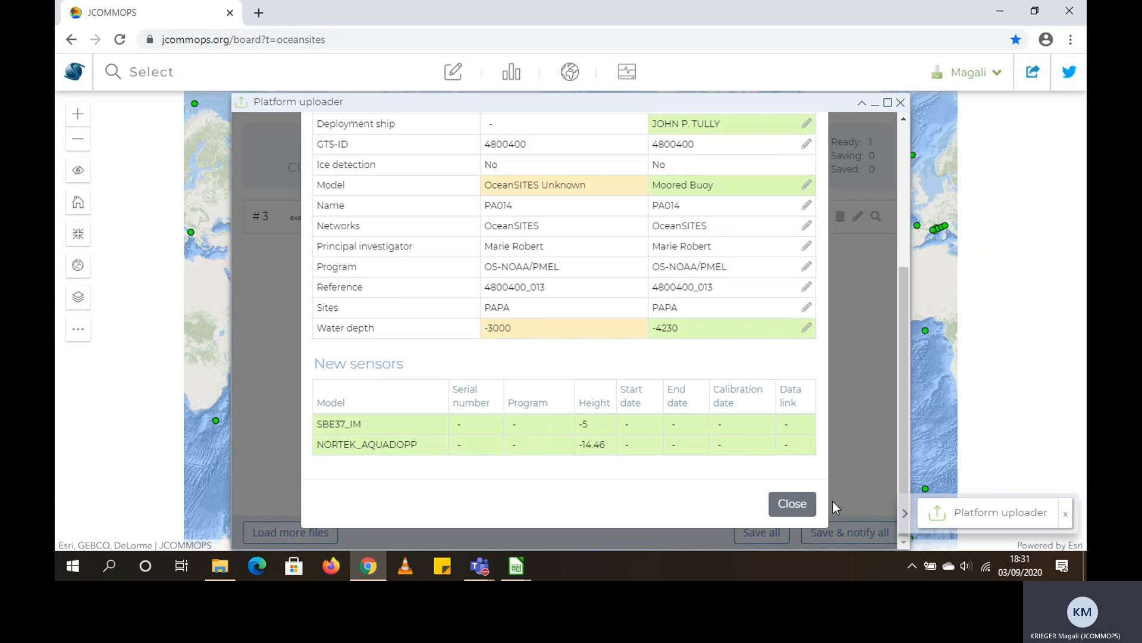
pyautogui.scroll(3, 696, 405)
pyautogui.scroll(-5, 655, 375)
pyautogui.click(780, 505)
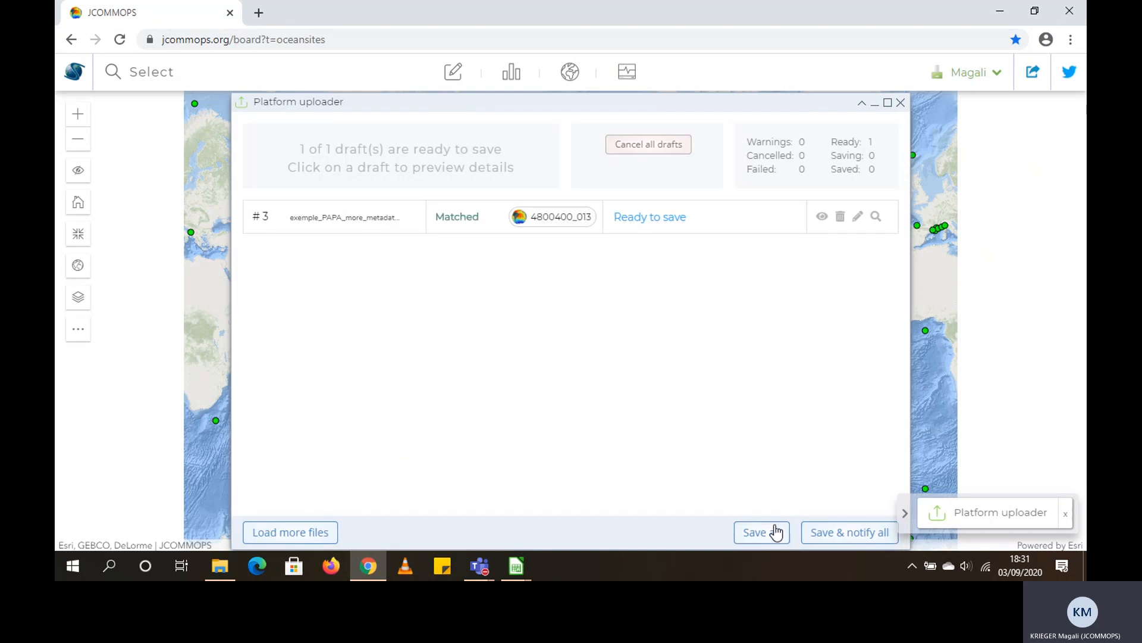
# Save all drafts without notifying, keeping the confirmation email option enabled
pyautogui.click(764, 532)
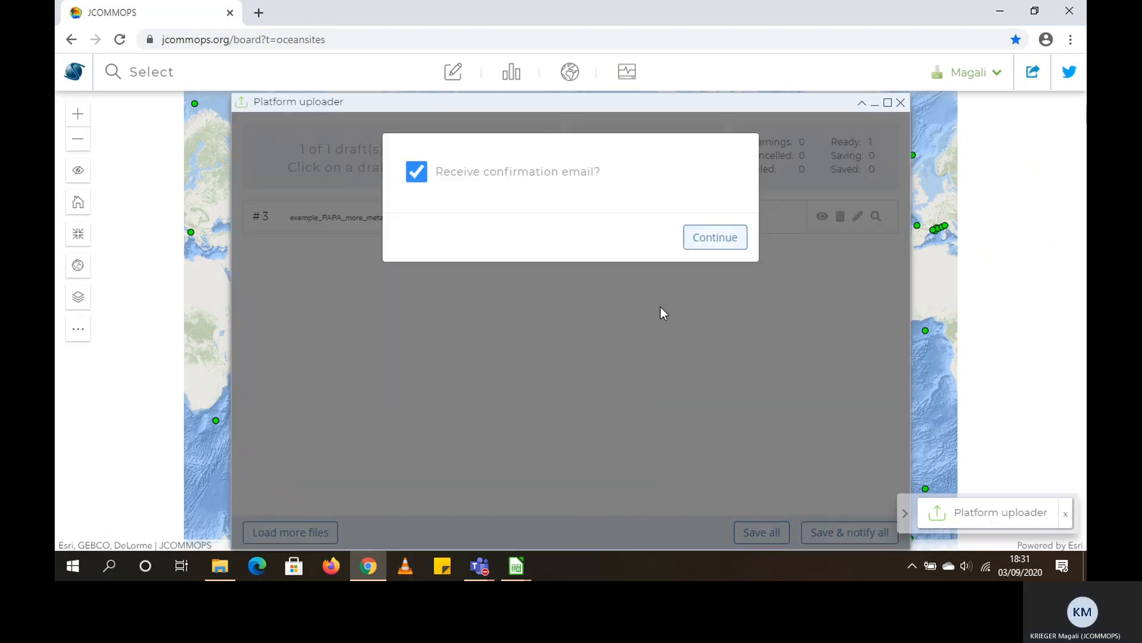
pyautogui.click(717, 239)
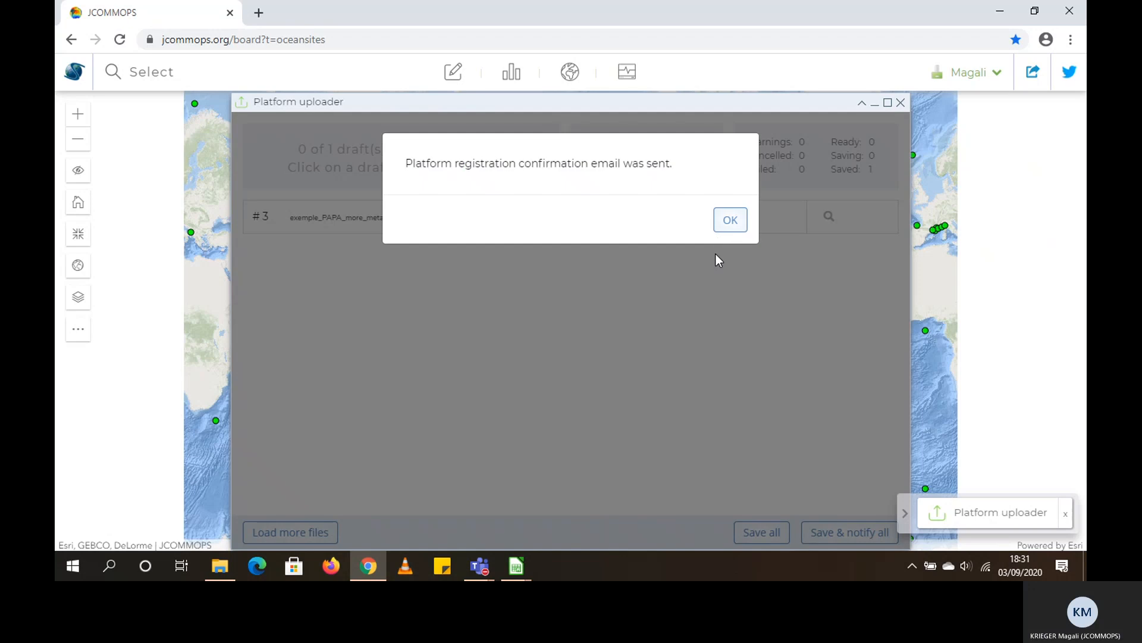
pyautogui.click(729, 219)
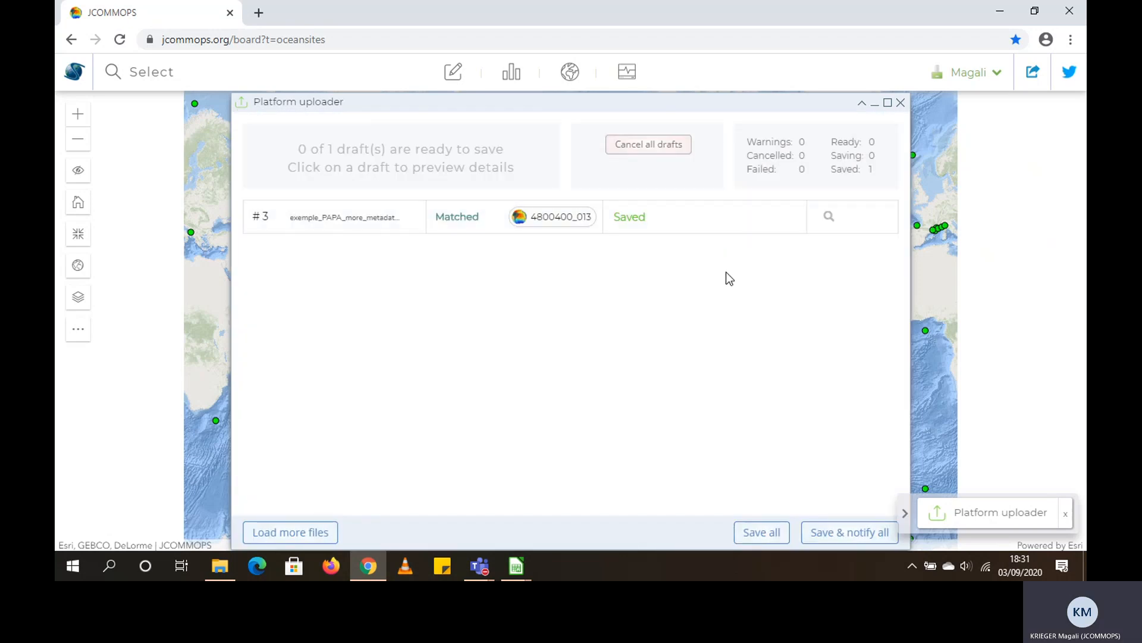
# Inspect the saved platform's main information, tracking lifecycle, water depth and sensors, and close its inspection window
pyautogui.click(830, 220)
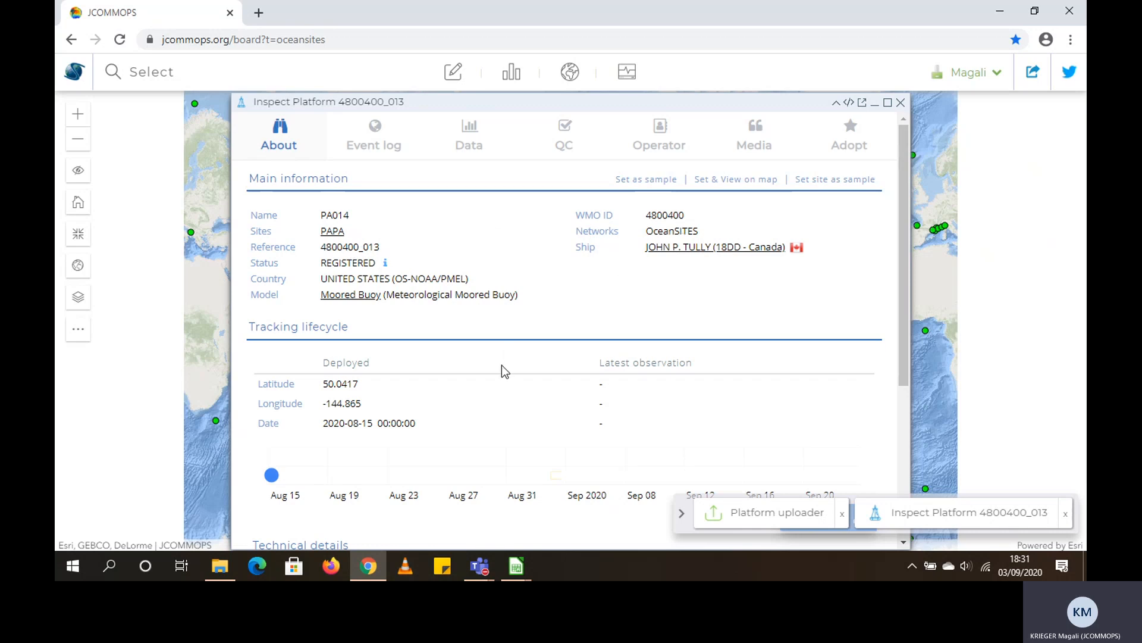
pyautogui.scroll(-1, 387, 326)
pyautogui.scroll(1, 386, 324)
pyautogui.scroll(-3, 386, 321)
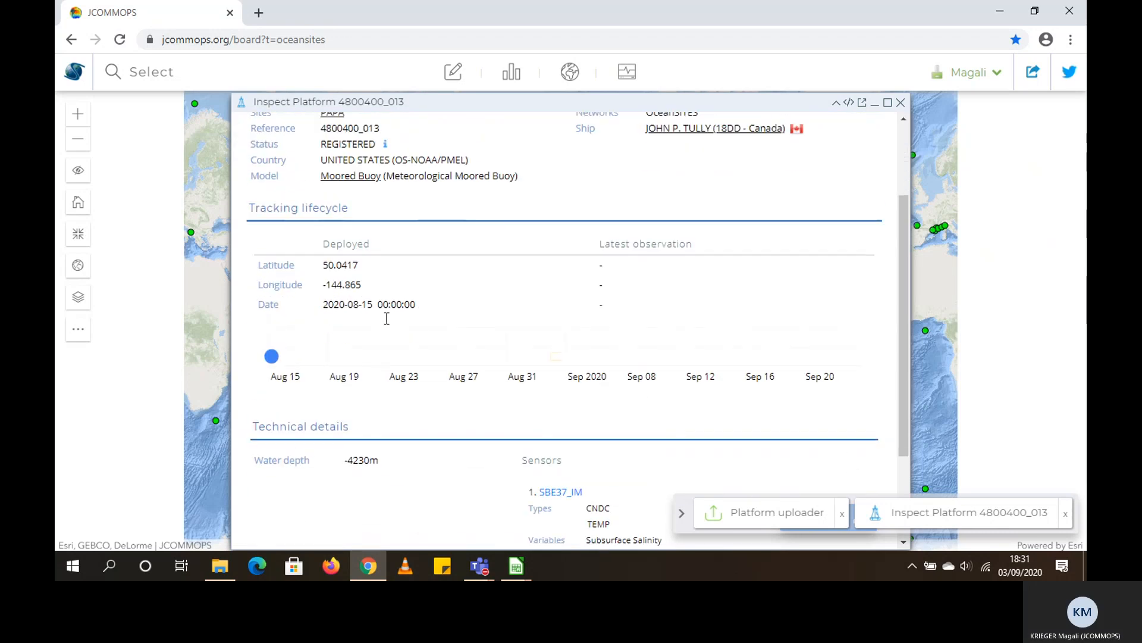
pyautogui.scroll(-1, 386, 319)
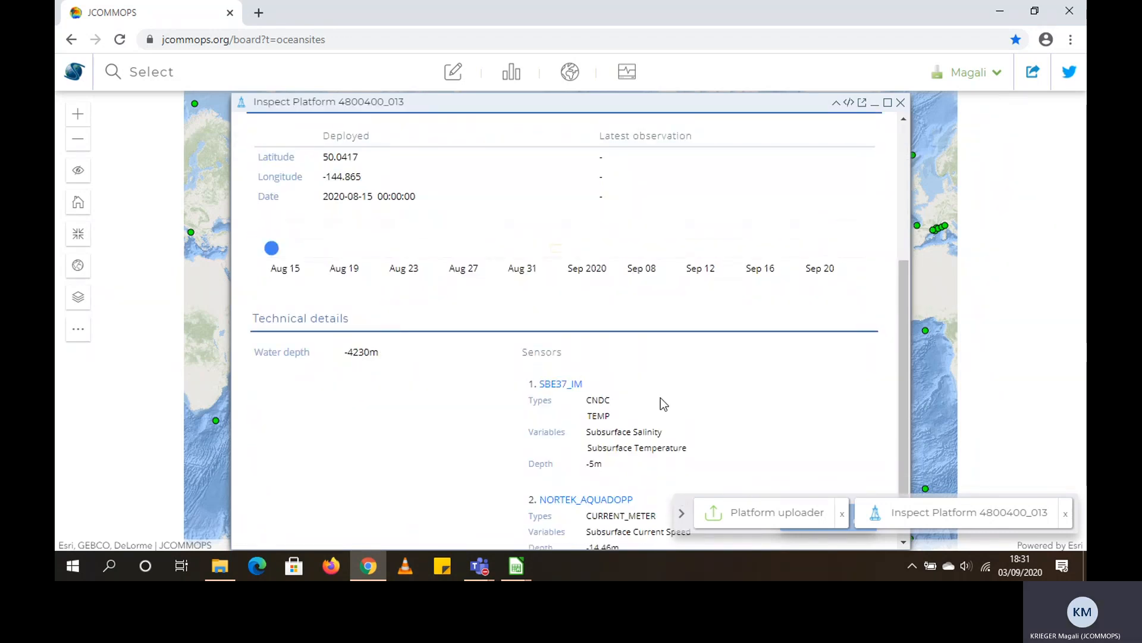
pyautogui.scroll(3, 690, 390)
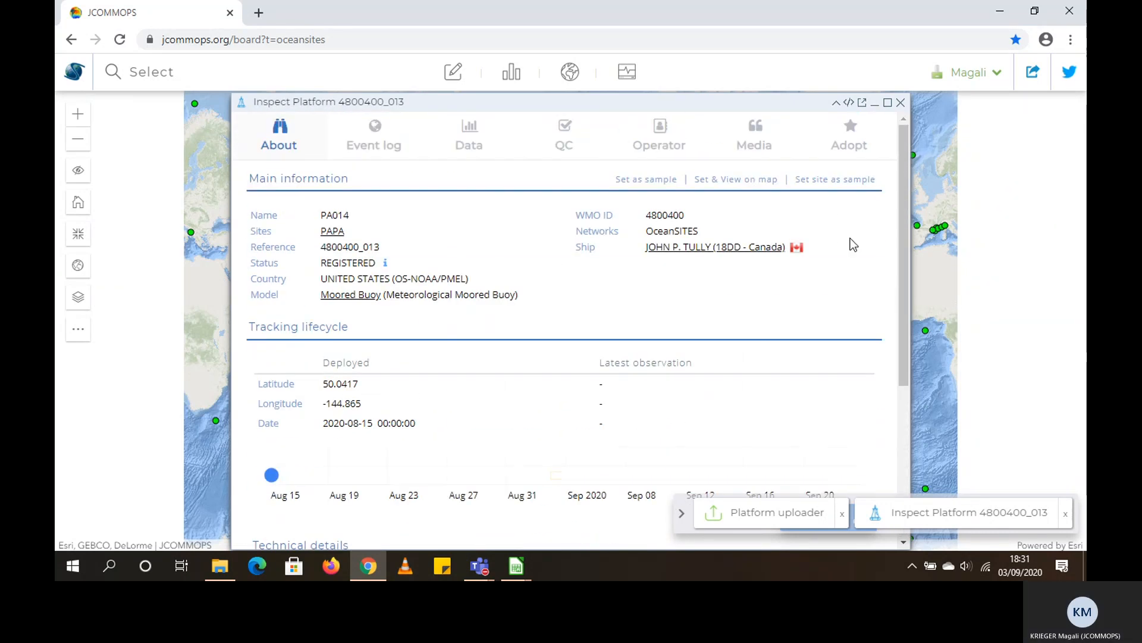
pyautogui.click(901, 102)
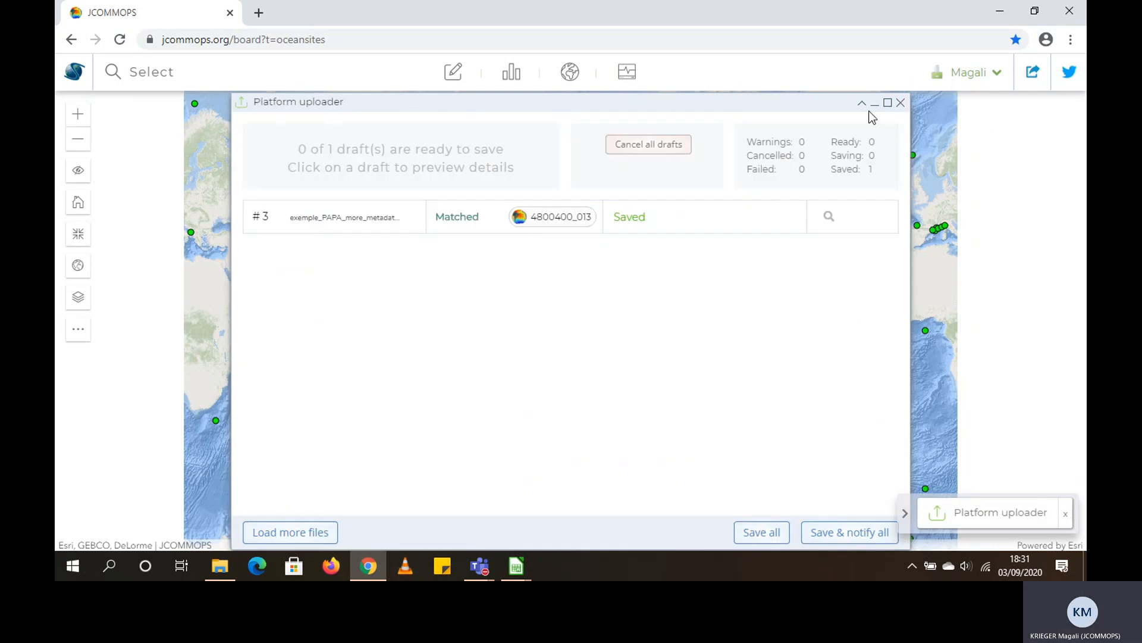
# Return to the file loading page and read the uploader help on capabilities, procedure and supported formats
pyautogui.click(327, 534)
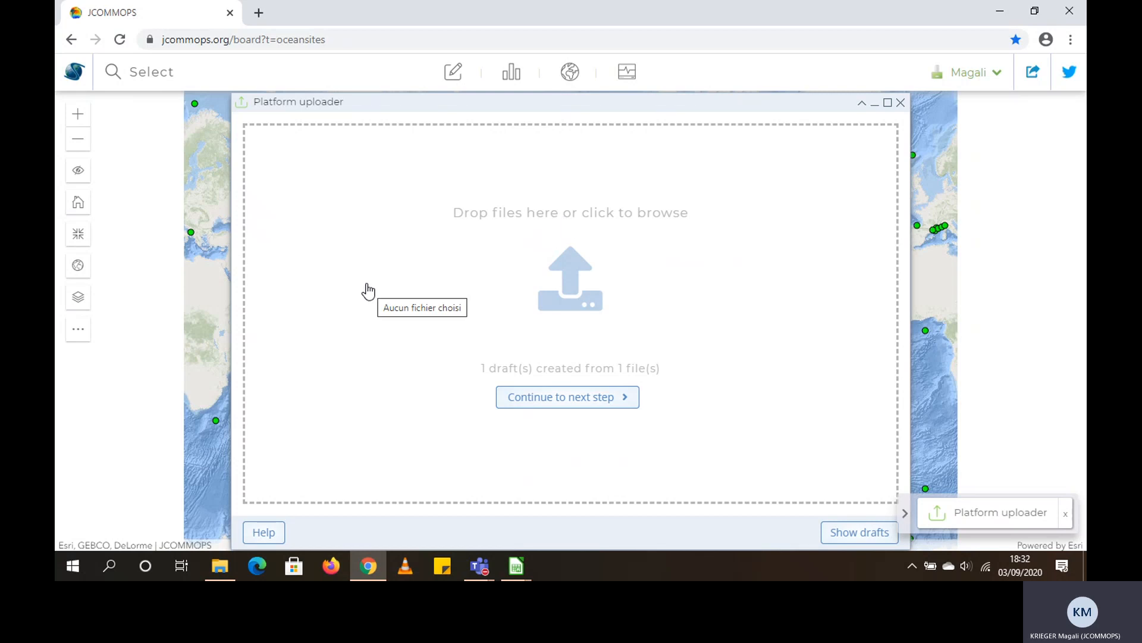
pyautogui.click(265, 534)
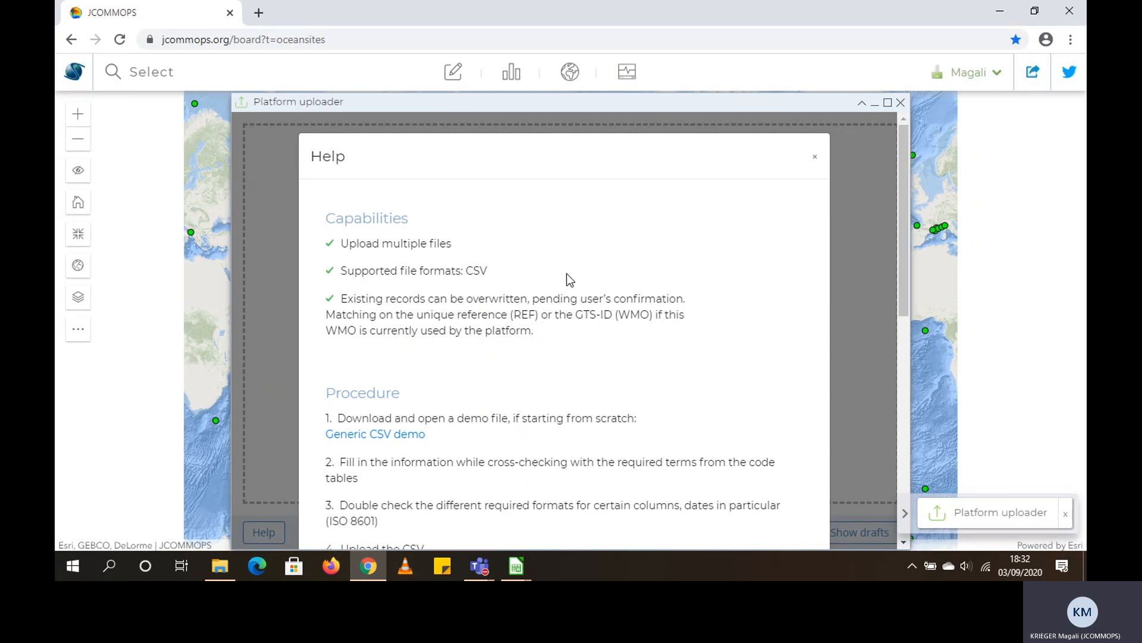
pyautogui.scroll(-1, 566, 280)
pyautogui.scroll(-2, 566, 281)
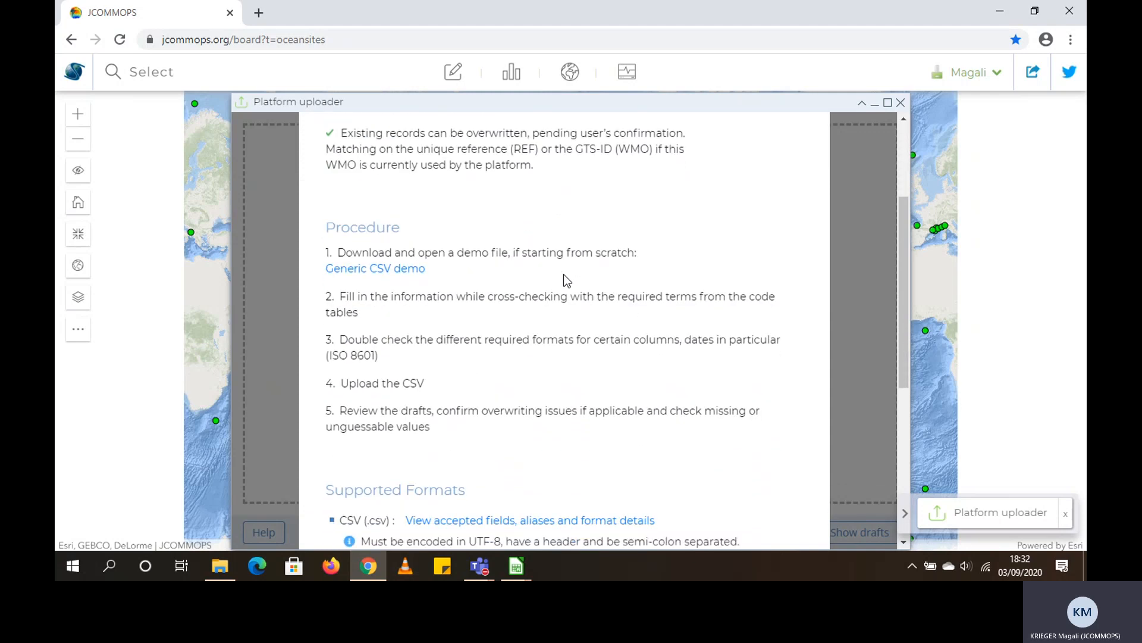
pyautogui.scroll(-1, 565, 274)
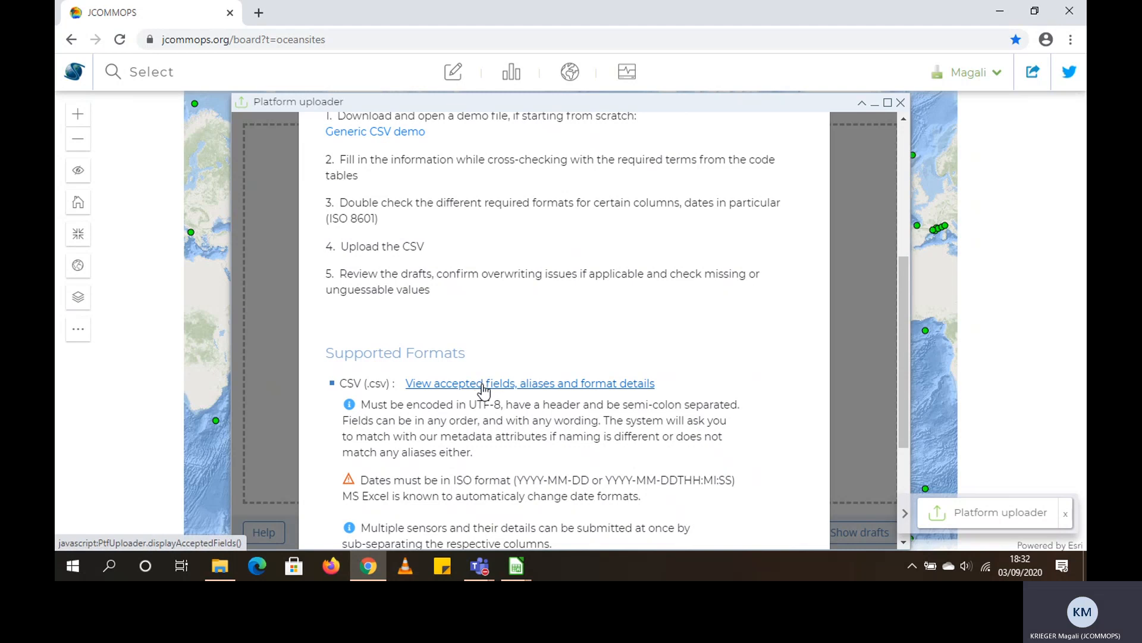
# Open the list of accepted CSV fields and examine the description and aliases of the SENSOR MODELS field
pyautogui.click(483, 384)
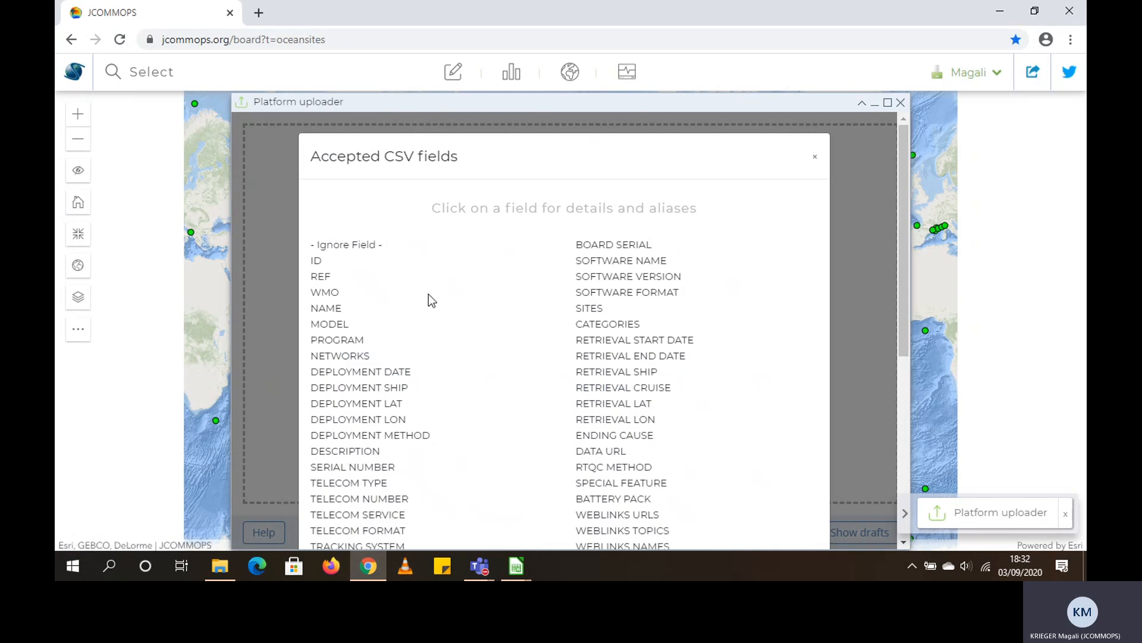
pyautogui.scroll(-3, 445, 275)
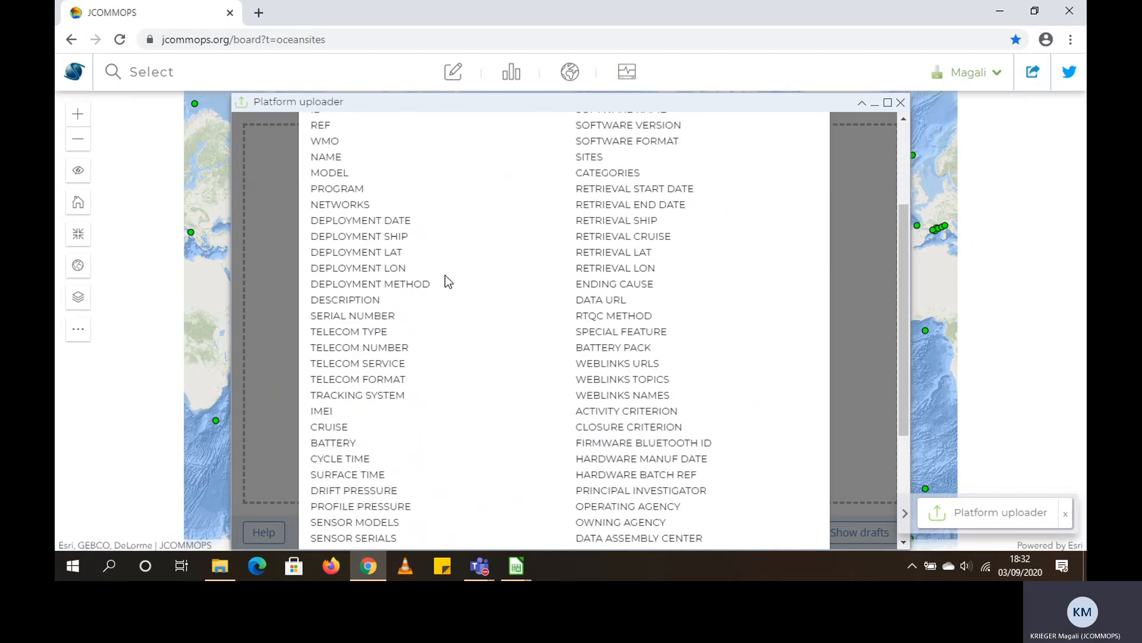
pyautogui.scroll(-1, 445, 275)
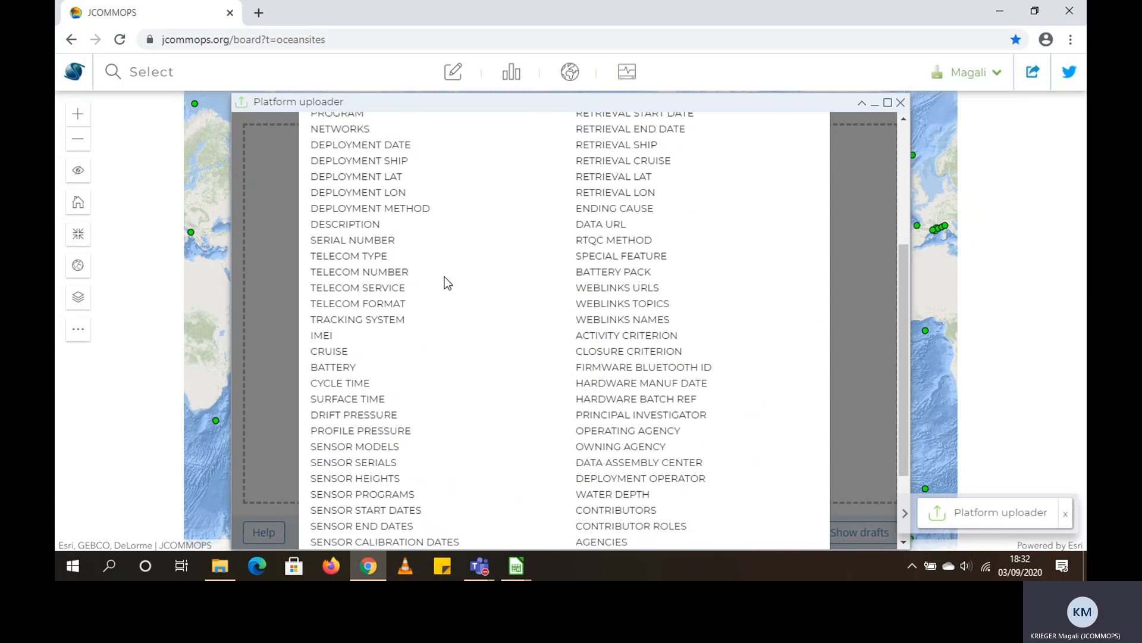
pyautogui.scroll(-1, 445, 282)
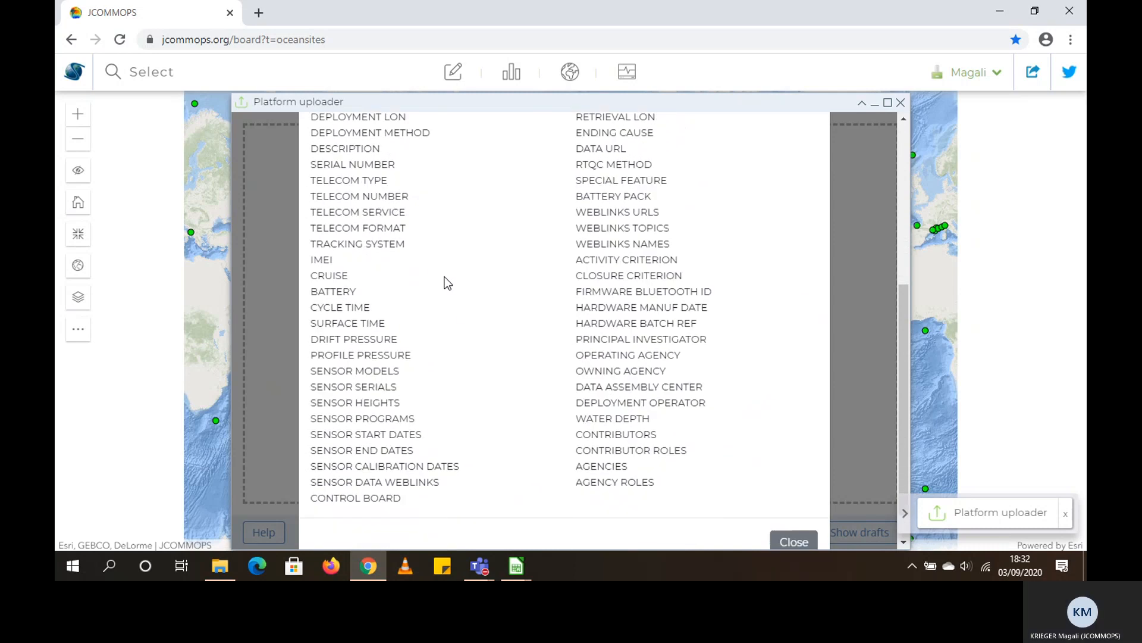
pyautogui.click(352, 375)
pyautogui.scroll(-1, 387, 348)
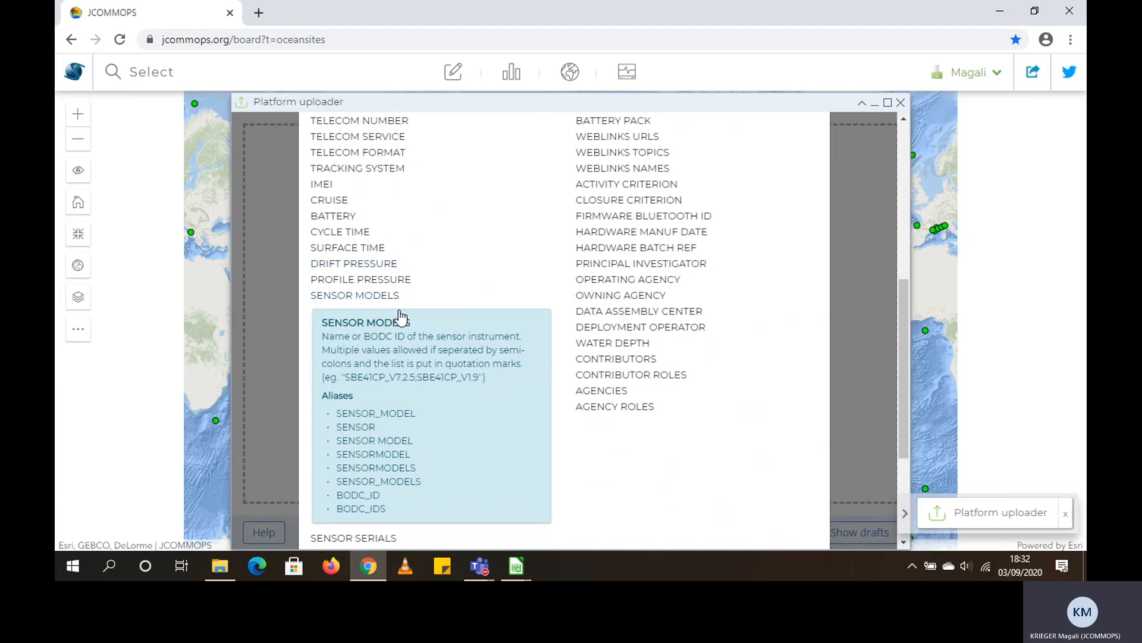
pyautogui.rightClick(395, 321)
pyautogui.click(667, 413)
pyautogui.scroll(-2, 367, 327)
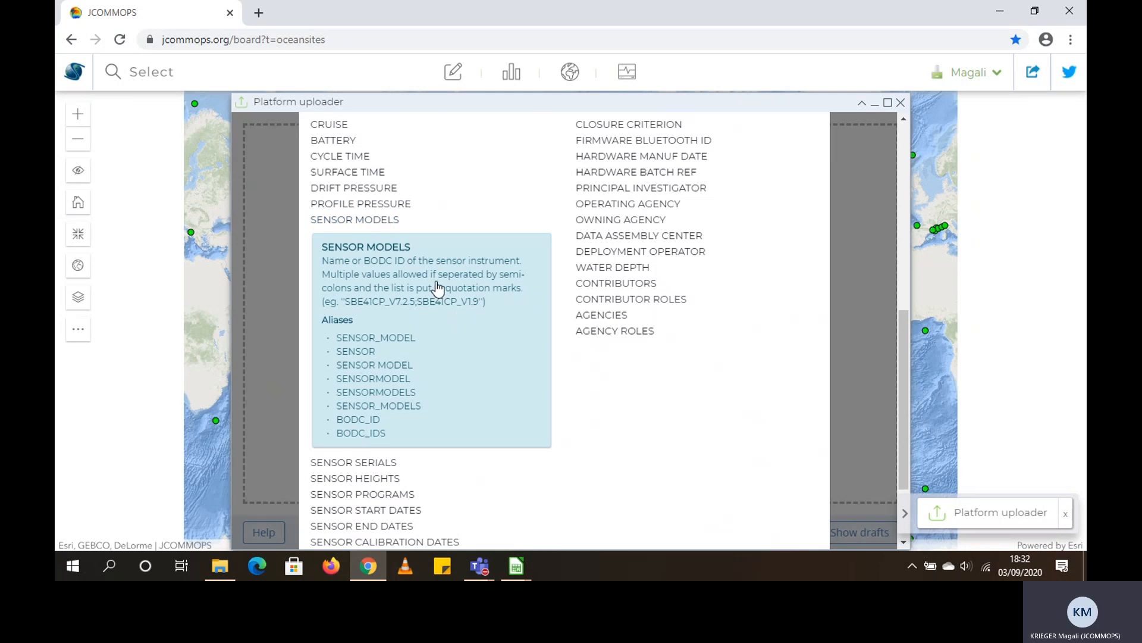
# Examine the date format and aliases of the DEPLOYMENT DATE field, and close the accepted fields list and the help
pyautogui.scroll(2, 463, 319)
pyautogui.scroll(5, 461, 314)
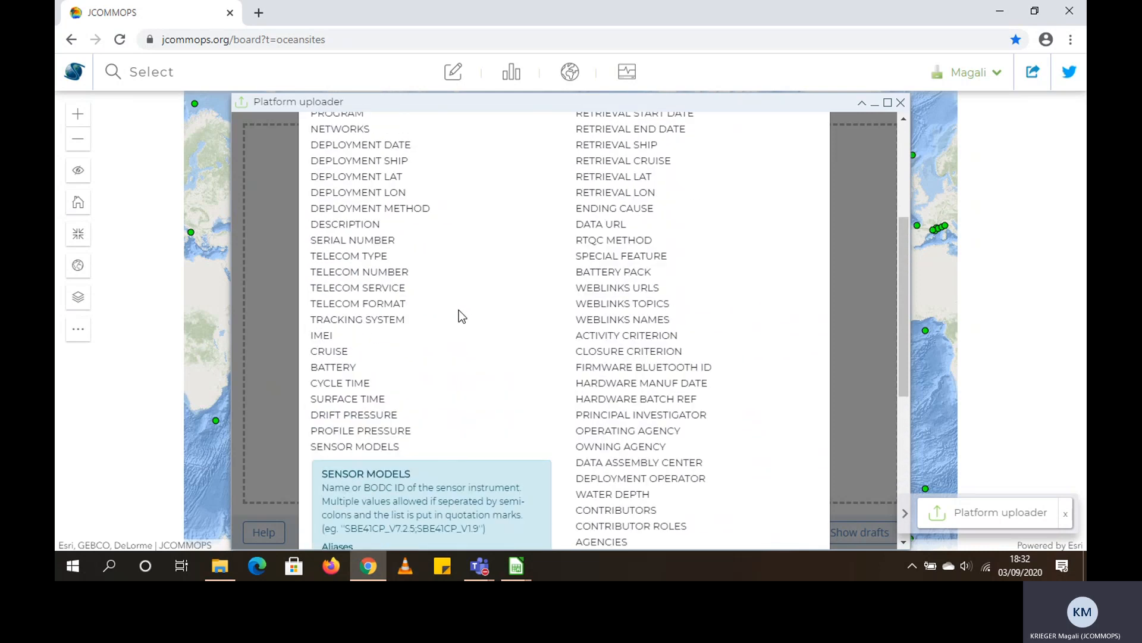
pyautogui.scroll(2, 456, 311)
pyautogui.scroll(-1, 449, 308)
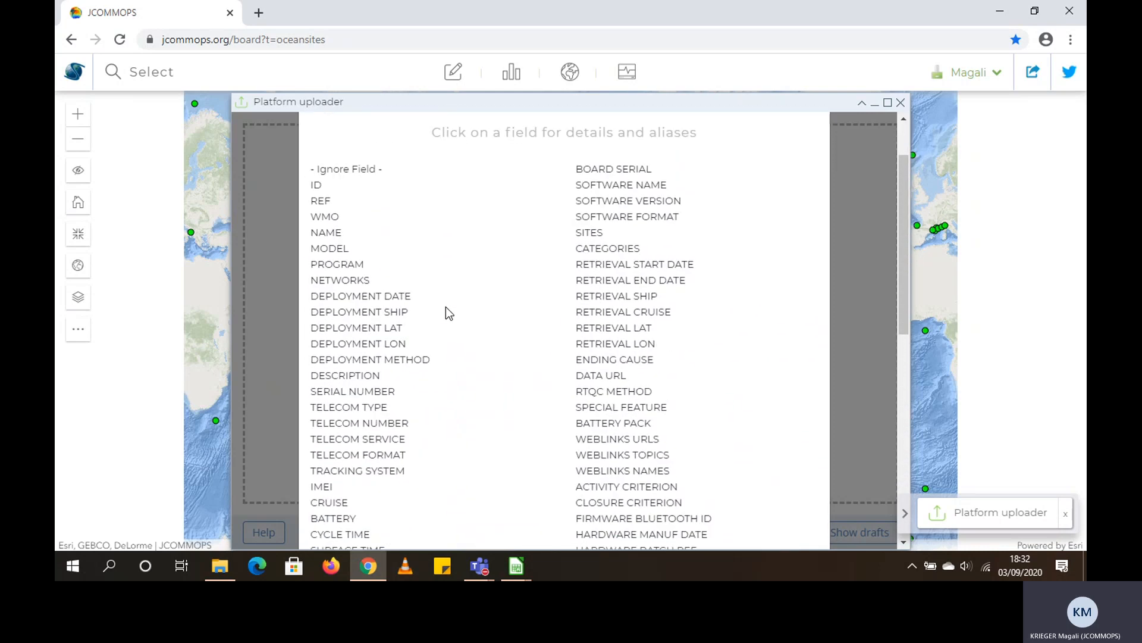
pyautogui.click(392, 297)
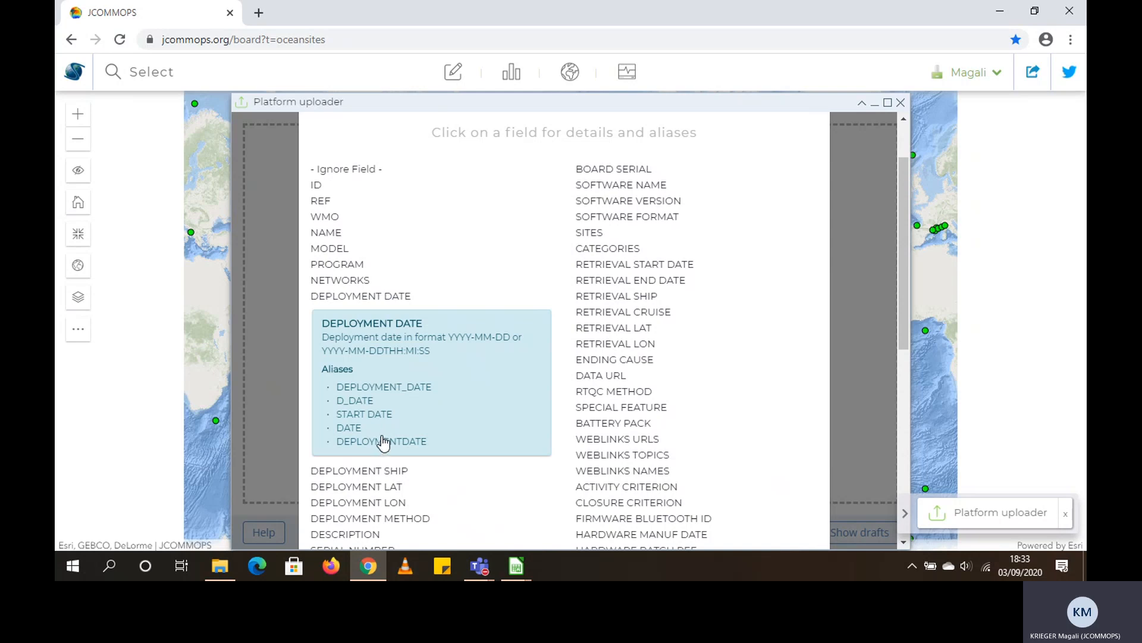
pyautogui.scroll(2, 379, 372)
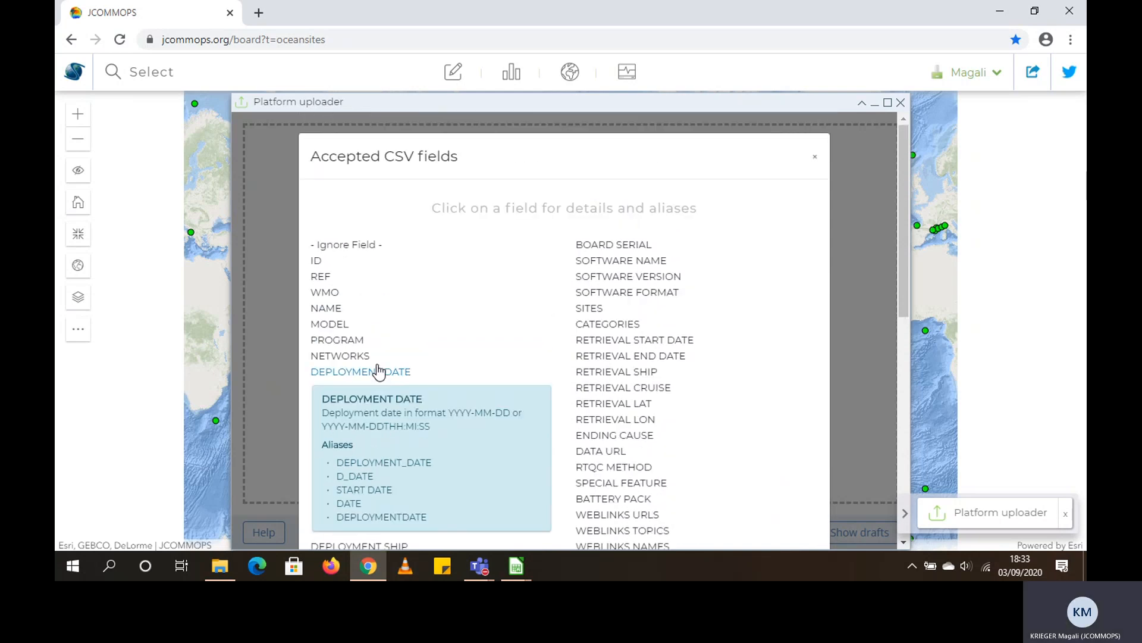
pyautogui.click(812, 161)
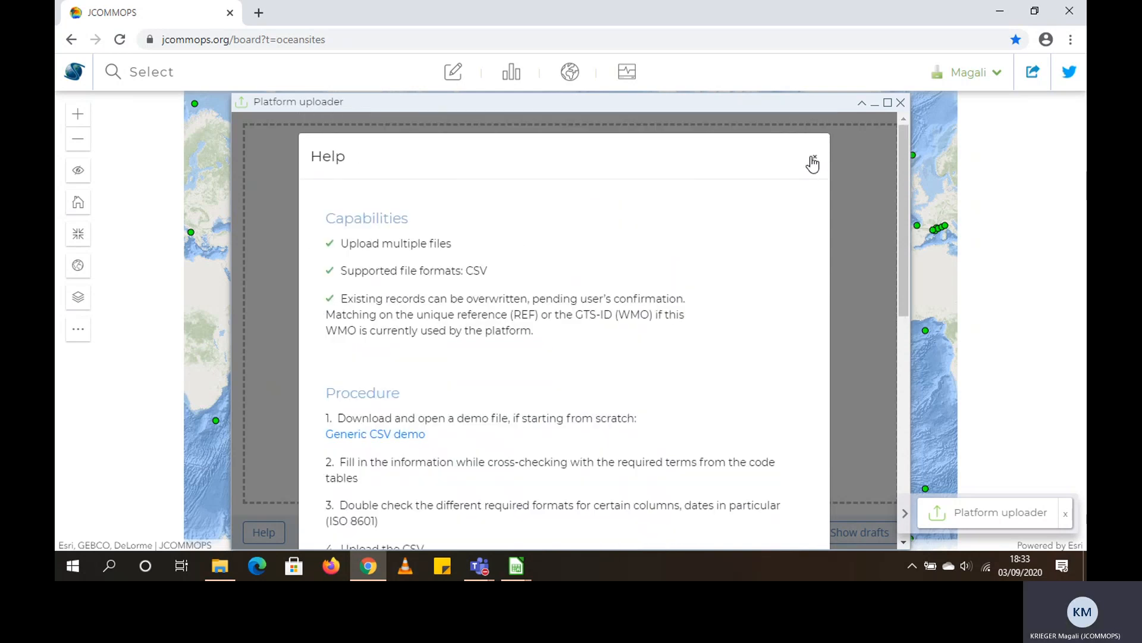
pyautogui.click(815, 160)
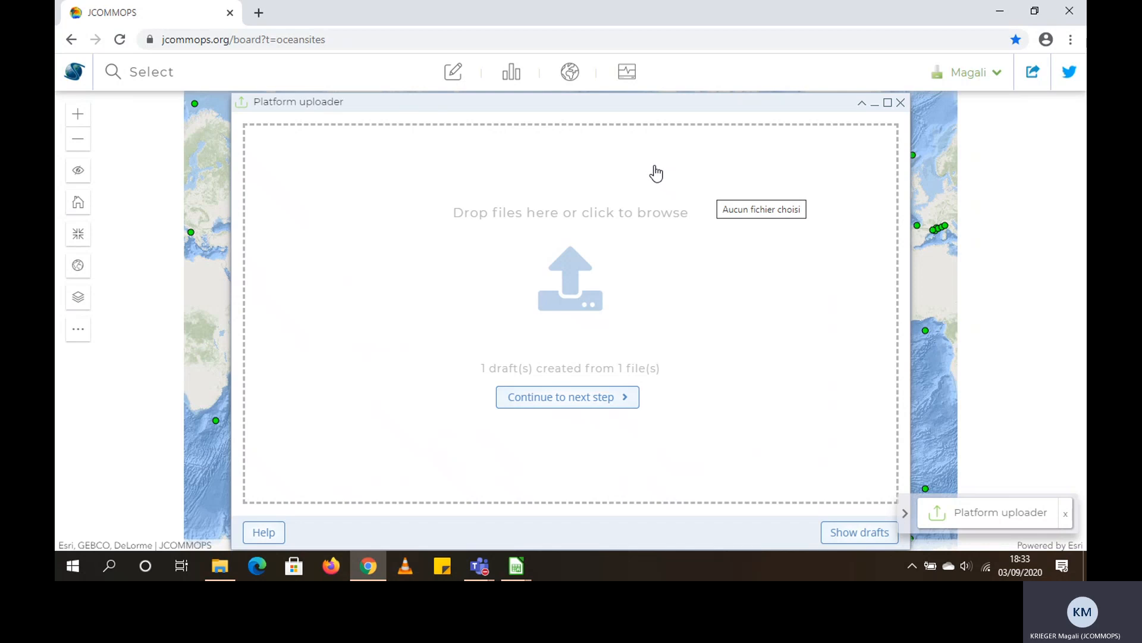
pyautogui.click(480, 566)
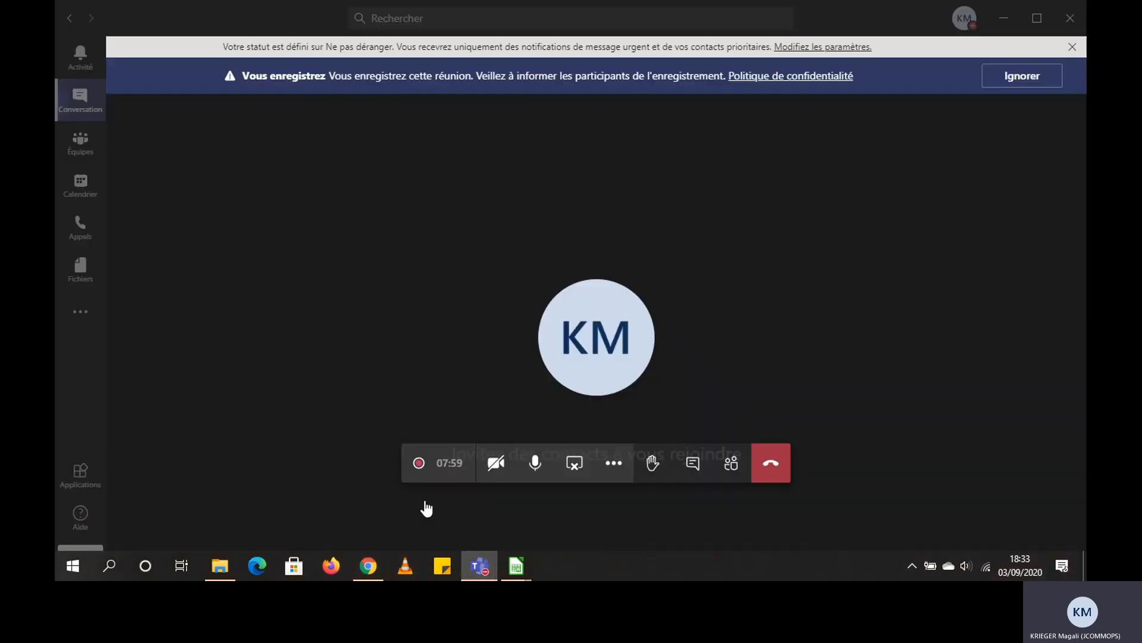